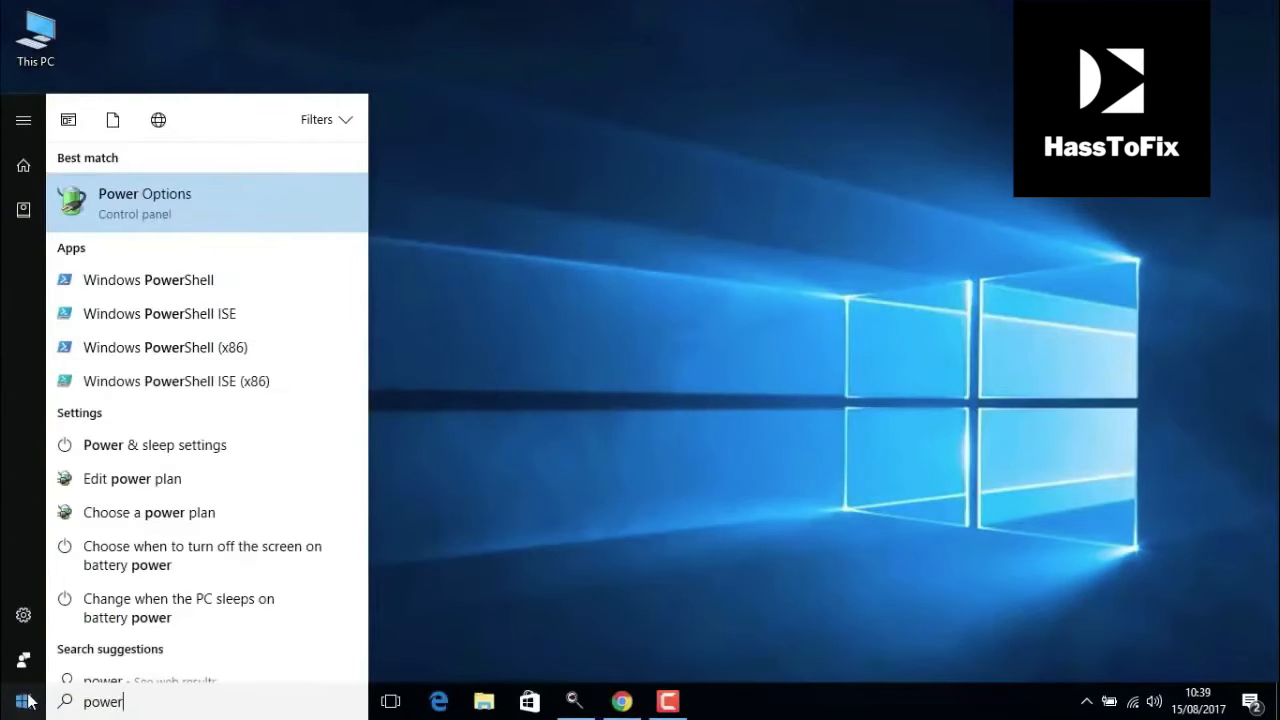
- Open Power Options, reveal the additional plans and select the High performance power plan
left_click(145, 210)
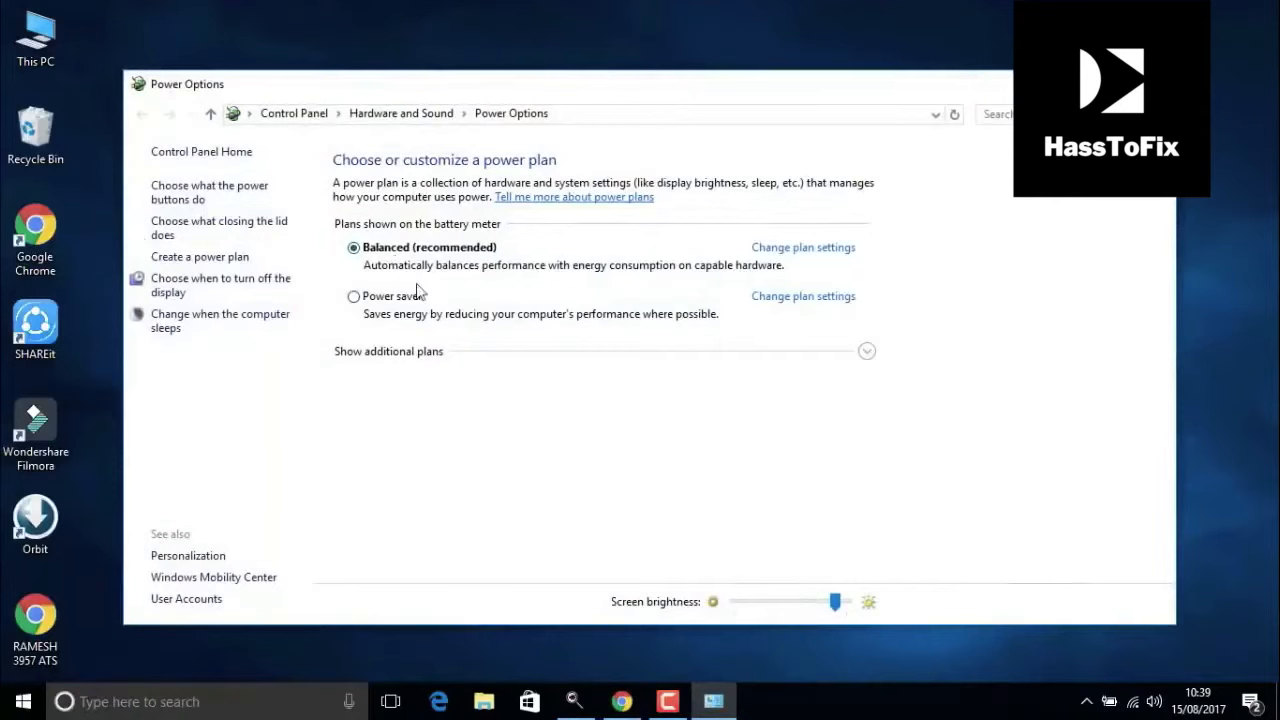
left_click(860, 356)
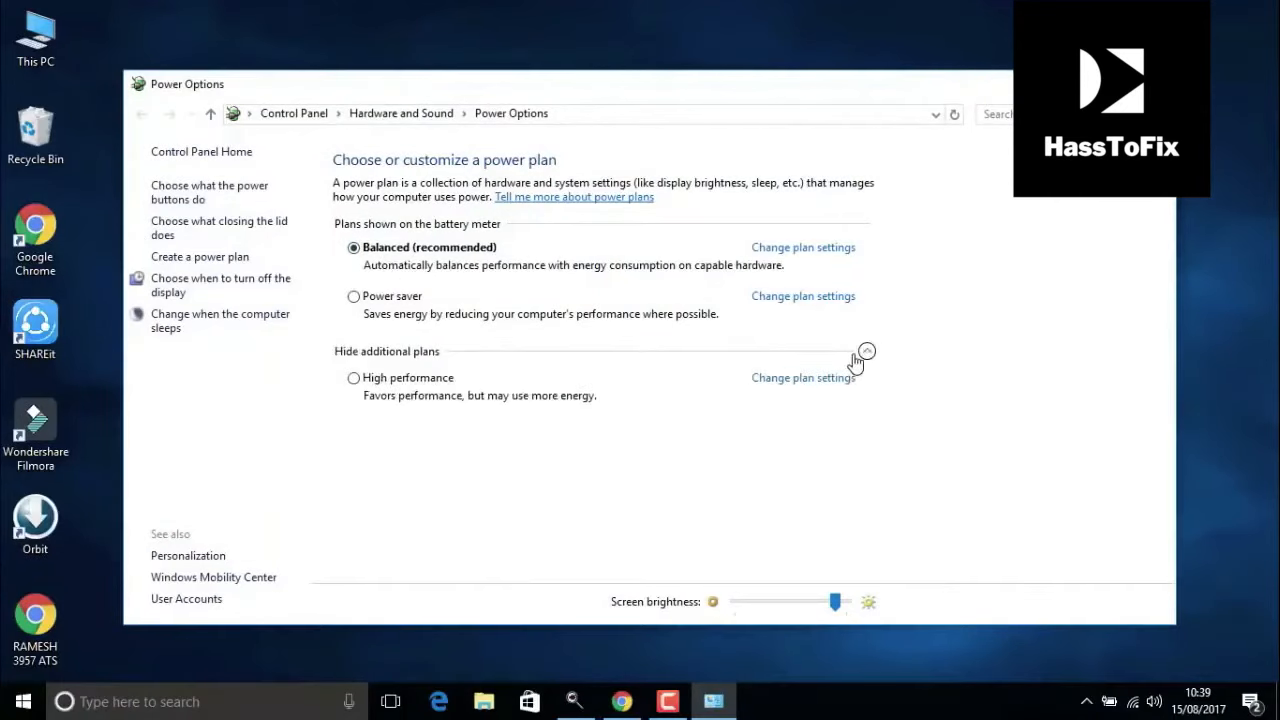
left_click(353, 379)
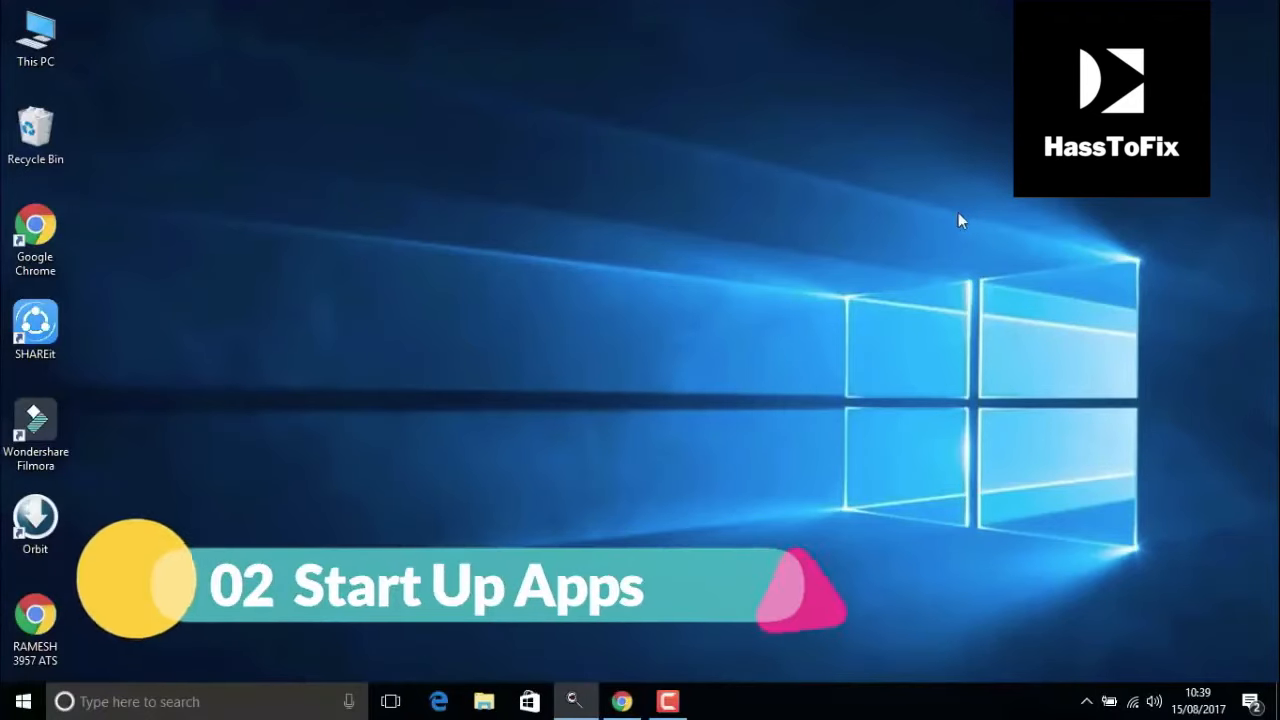
- Open Task Manager's list of startup programs and disable Orbit Downloader
right_click(893, 711)
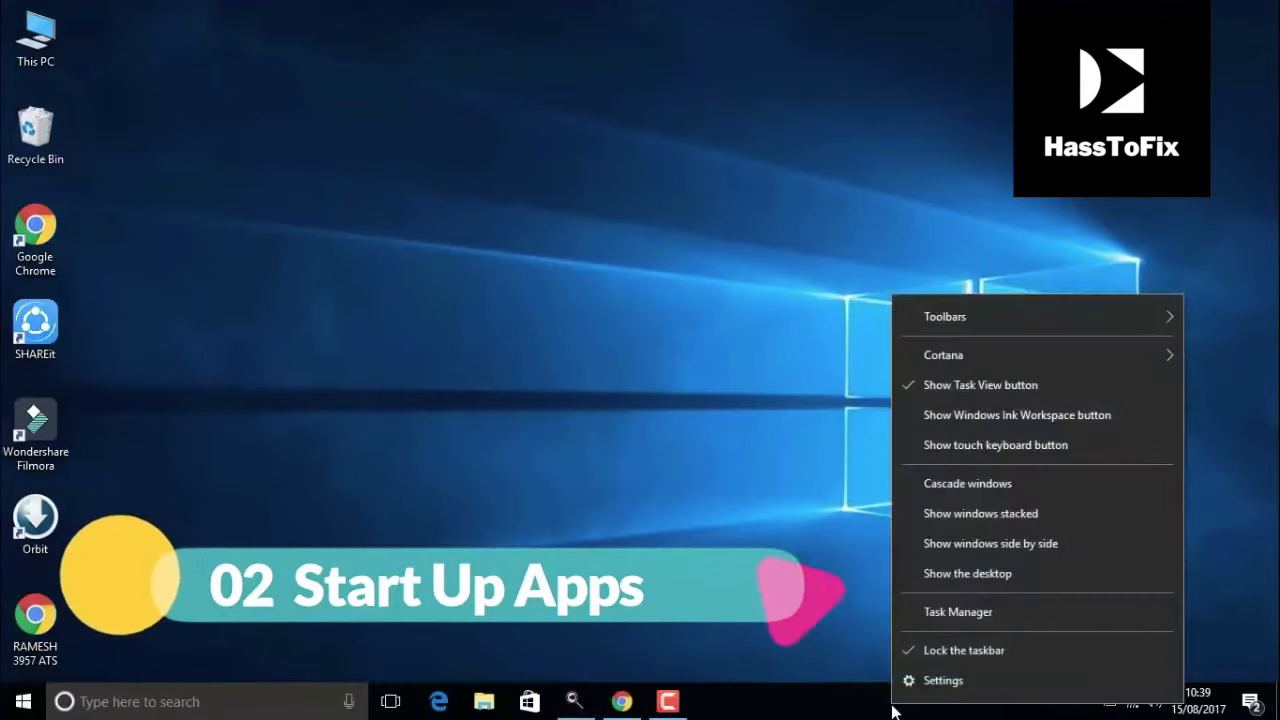
left_click(926, 612)
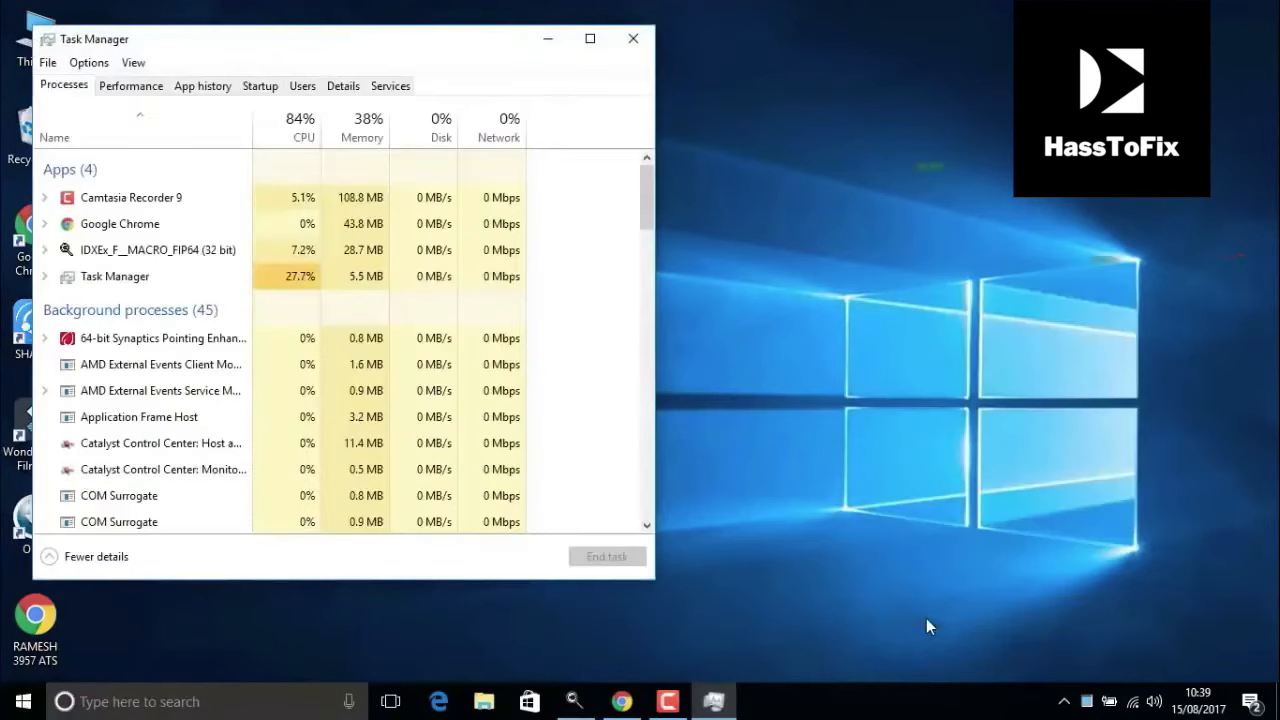
left_click(250, 87)
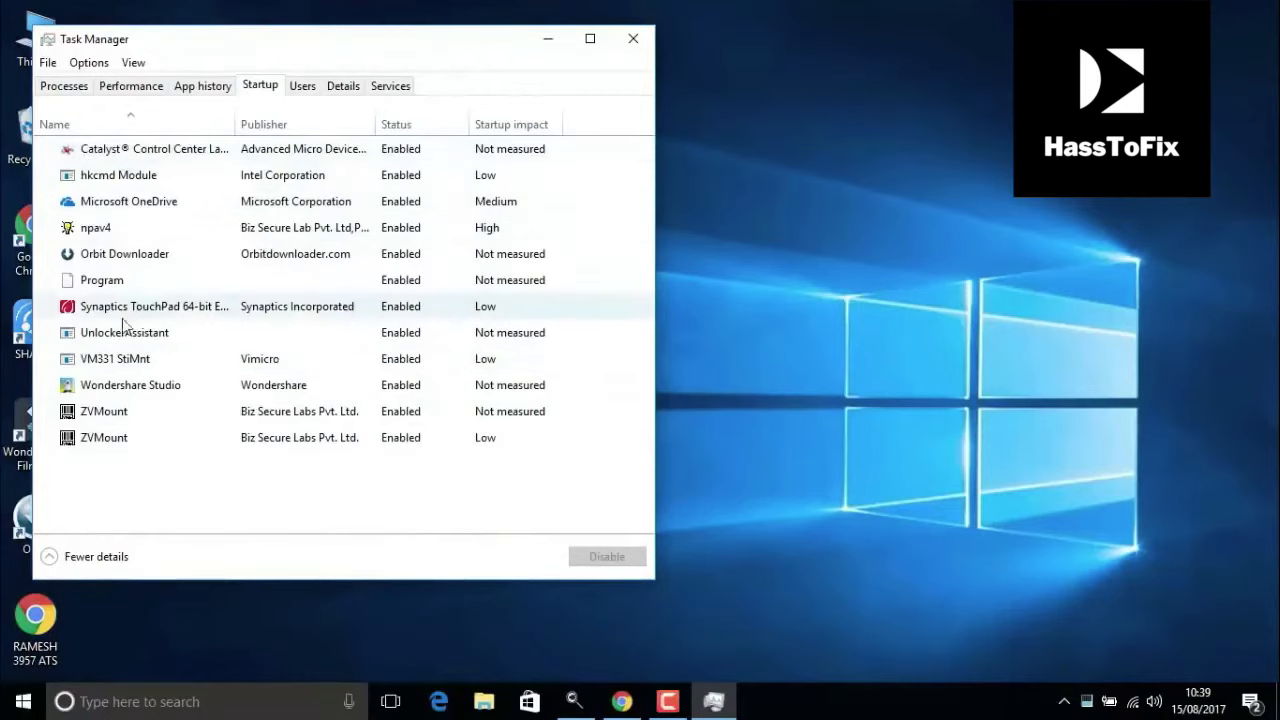
left_click(142, 263)
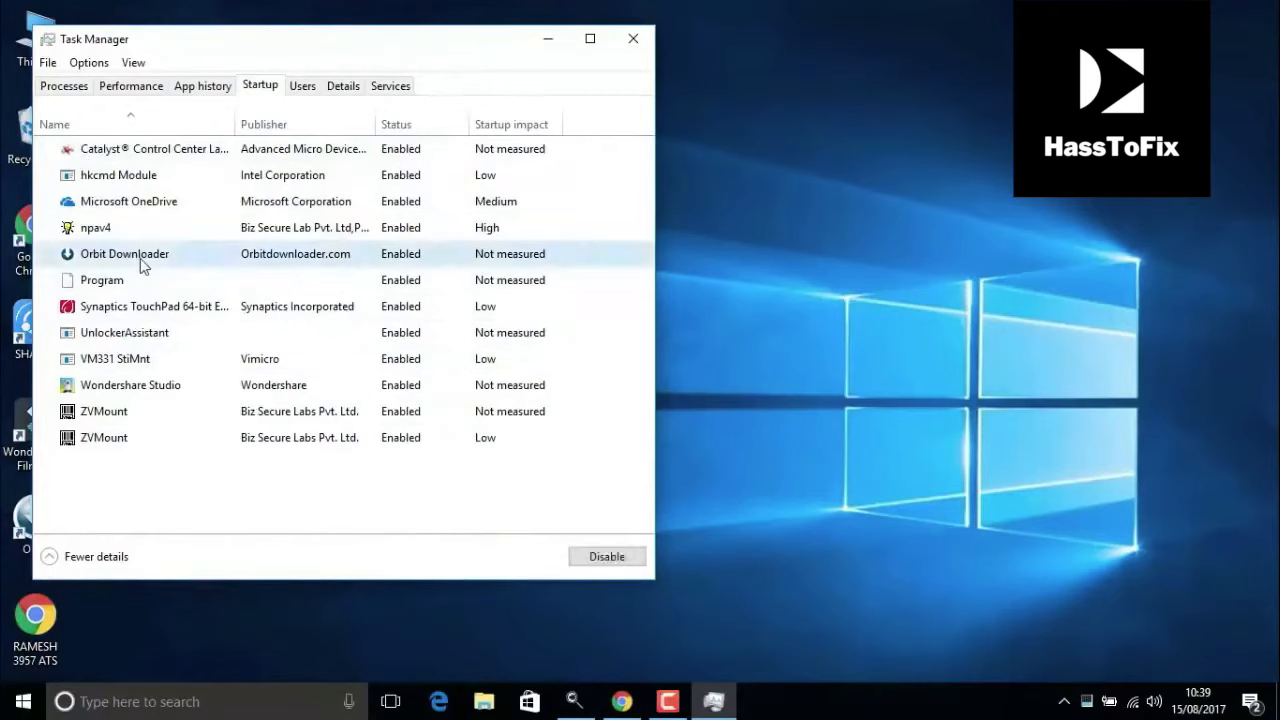
left_click(612, 563)
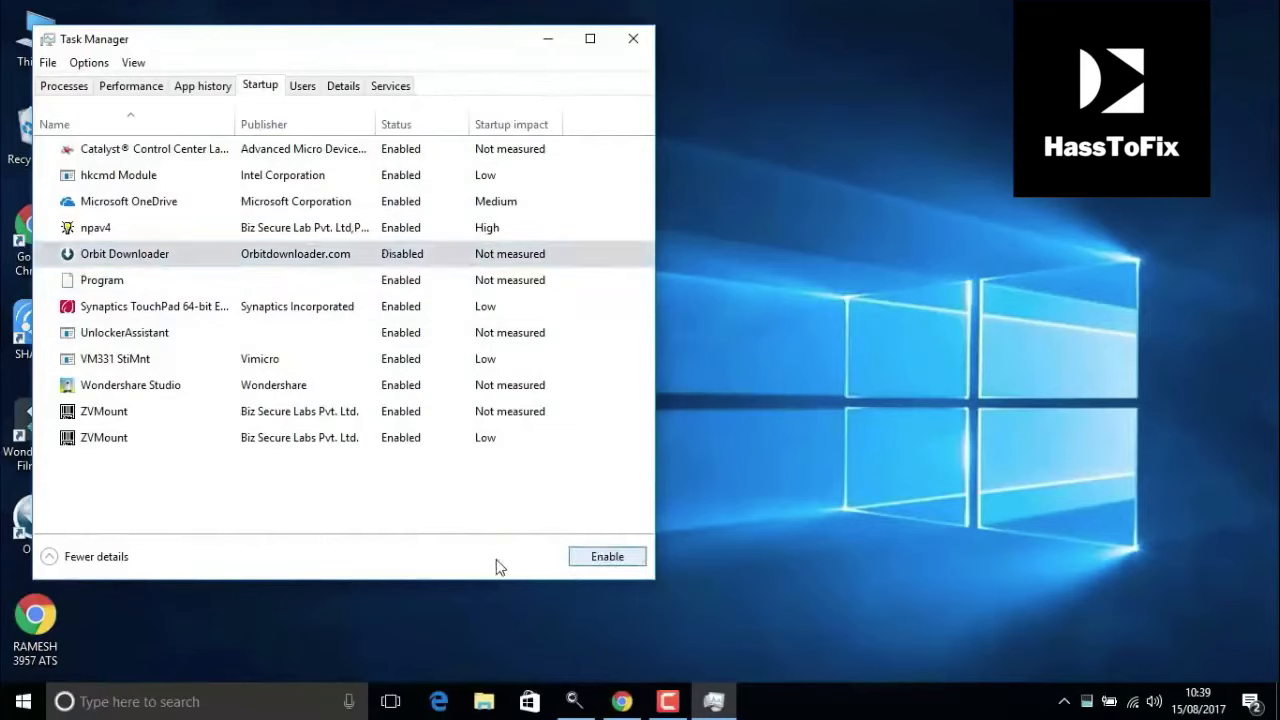
- Disable Wondershare Studio as a startup program and close Task Manager
left_click(123, 440)
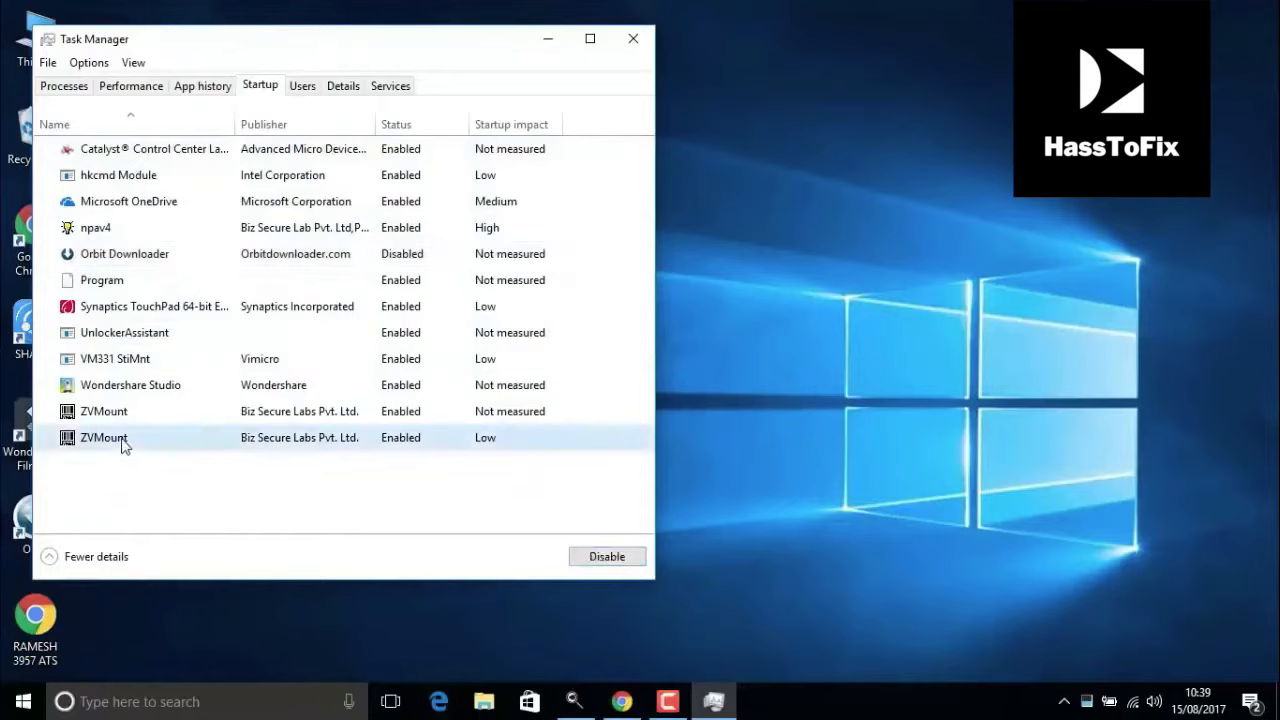
left_click(132, 416)
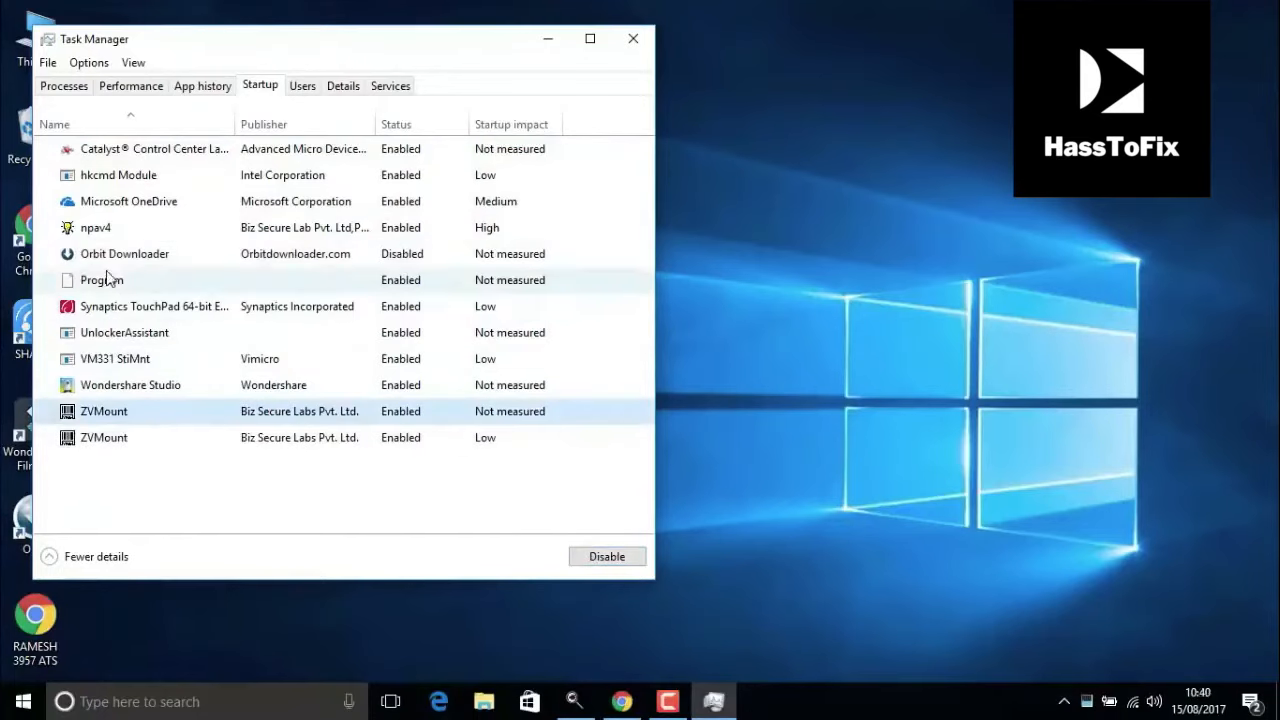
left_click(100, 204)
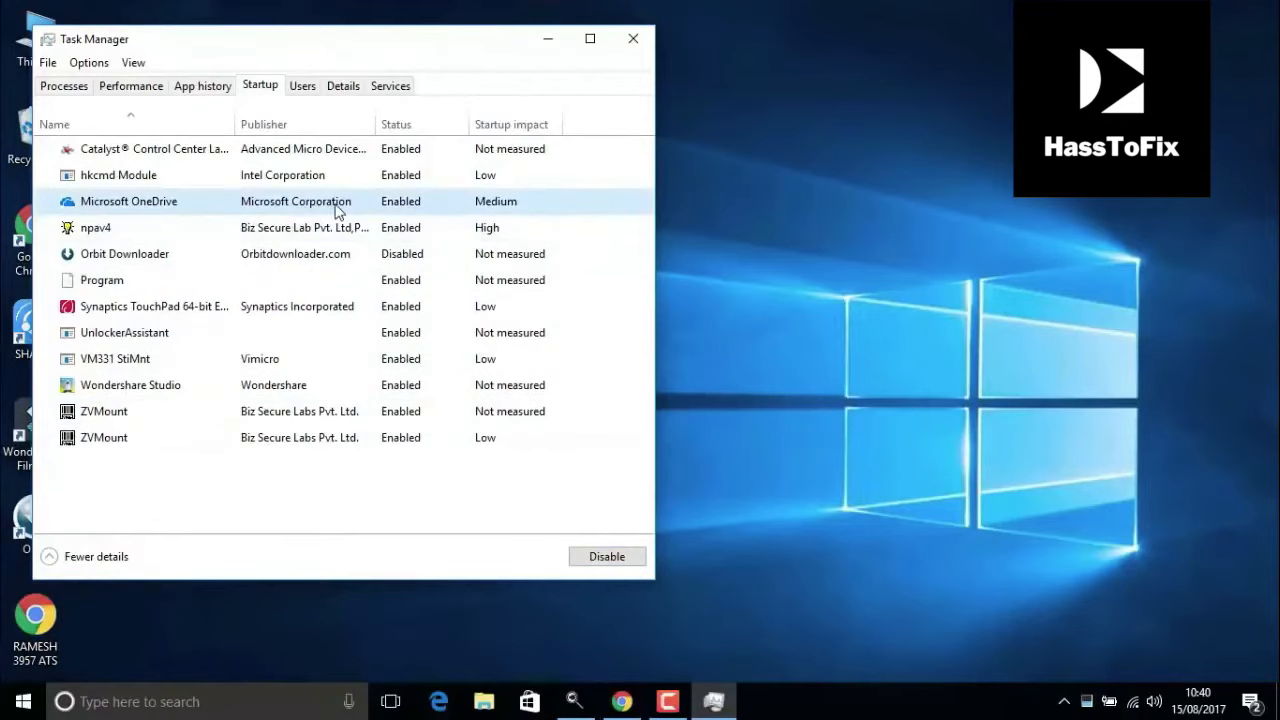
left_click(277, 395)
left_click(600, 560)
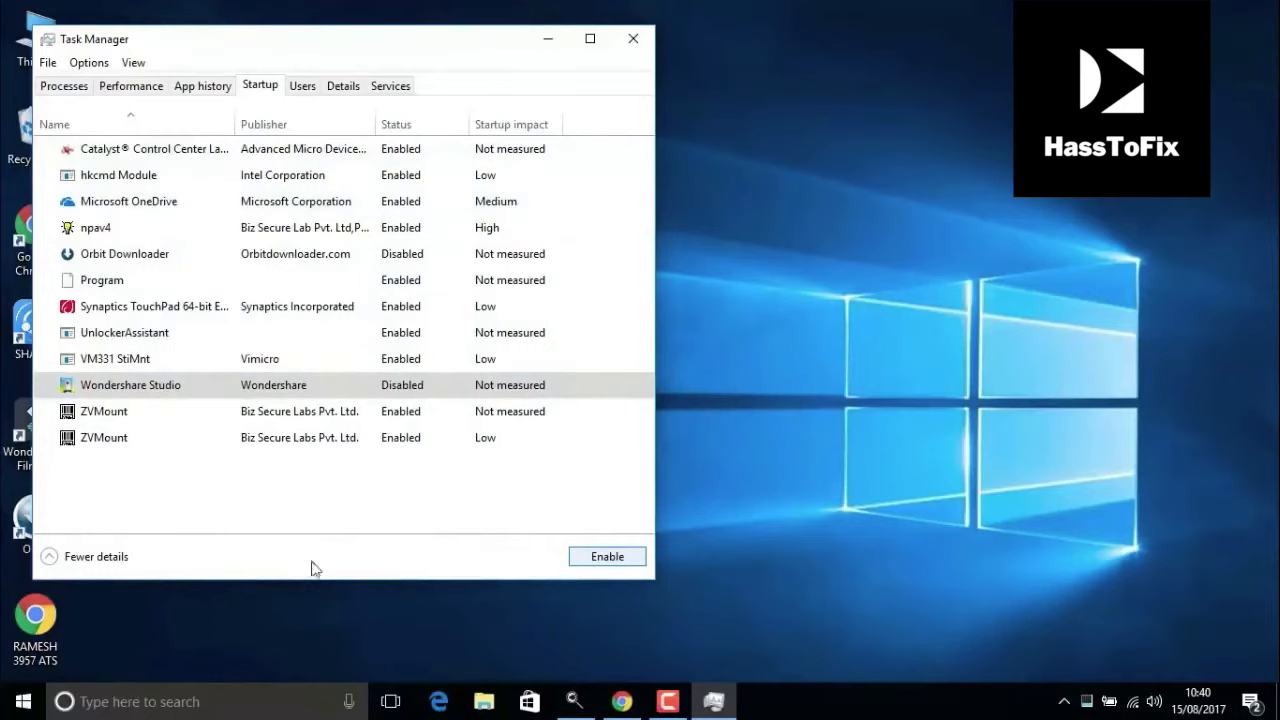
left_click(633, 40)
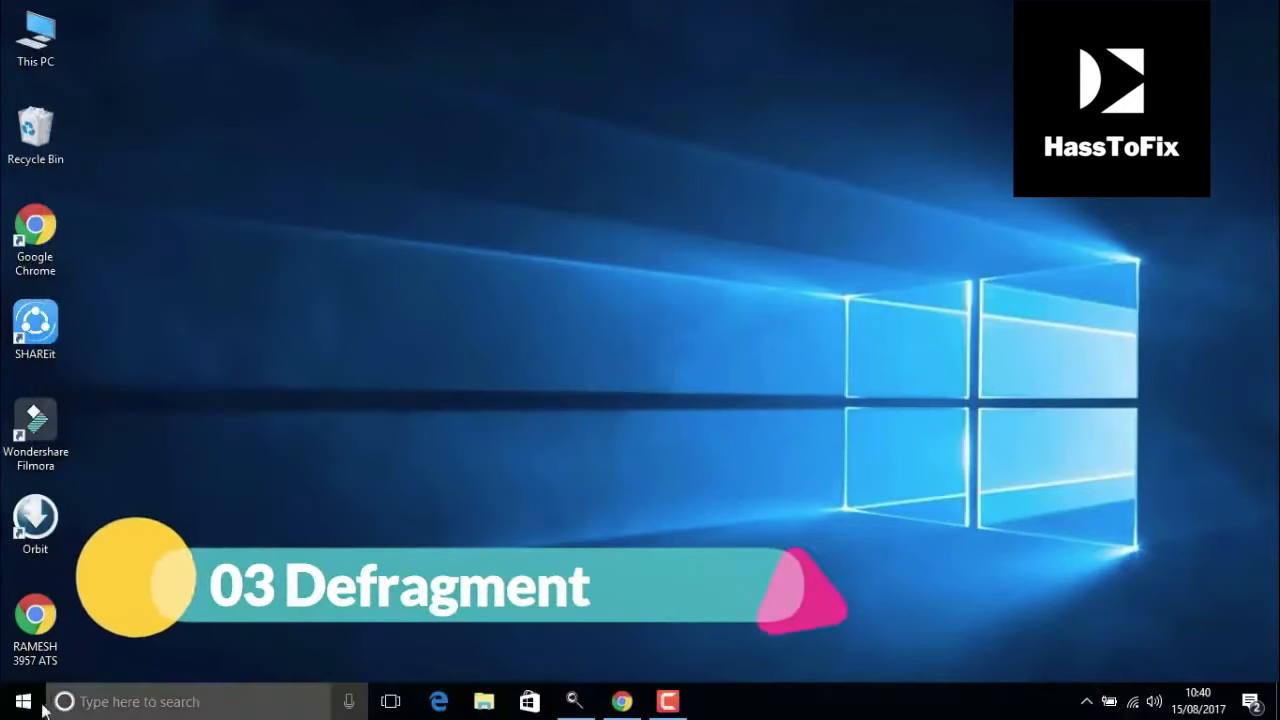
- Find Defragment and Optimize Drives by searching for "defr", start optimizing drive C:, and close the tool
key("super")
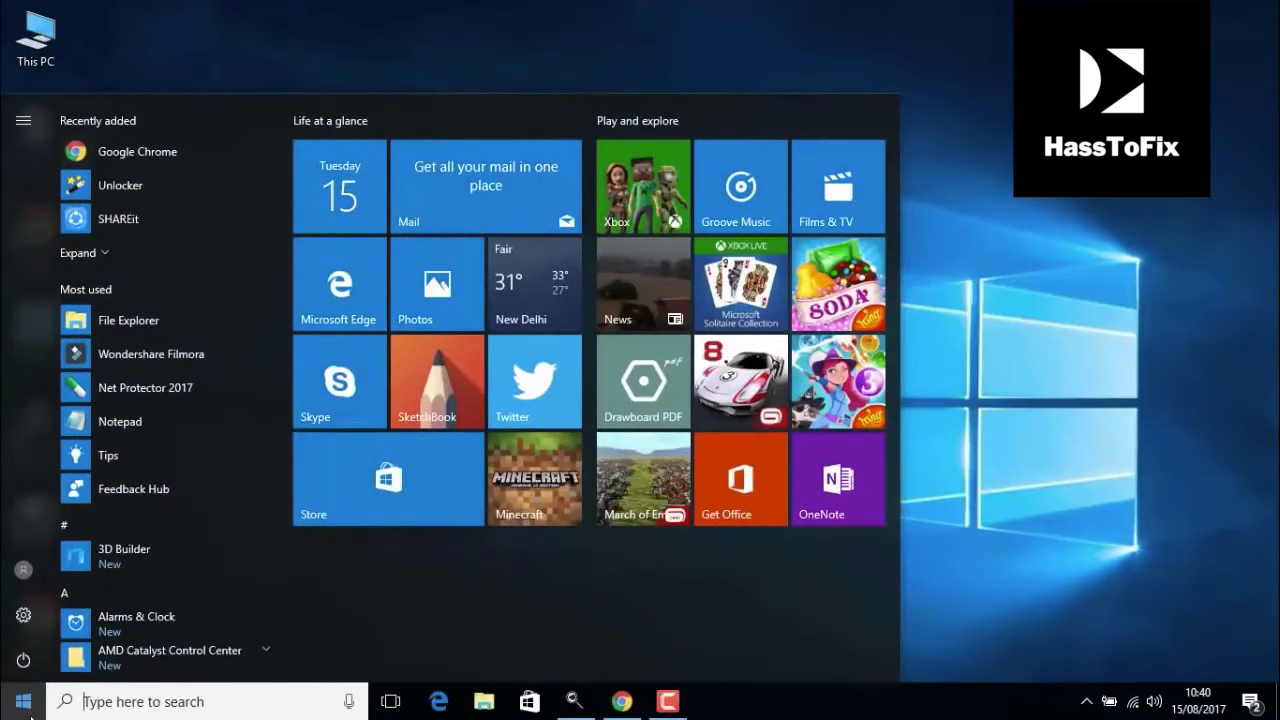
type("defr")
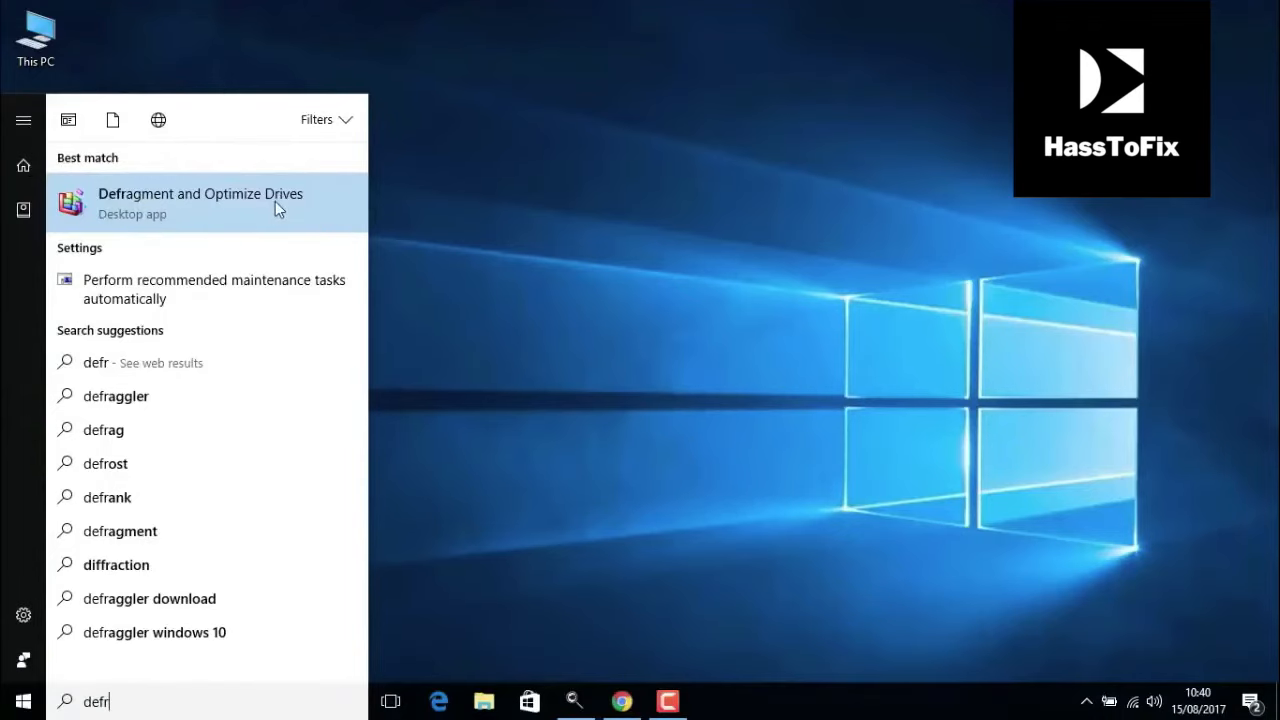
left_click(209, 203)
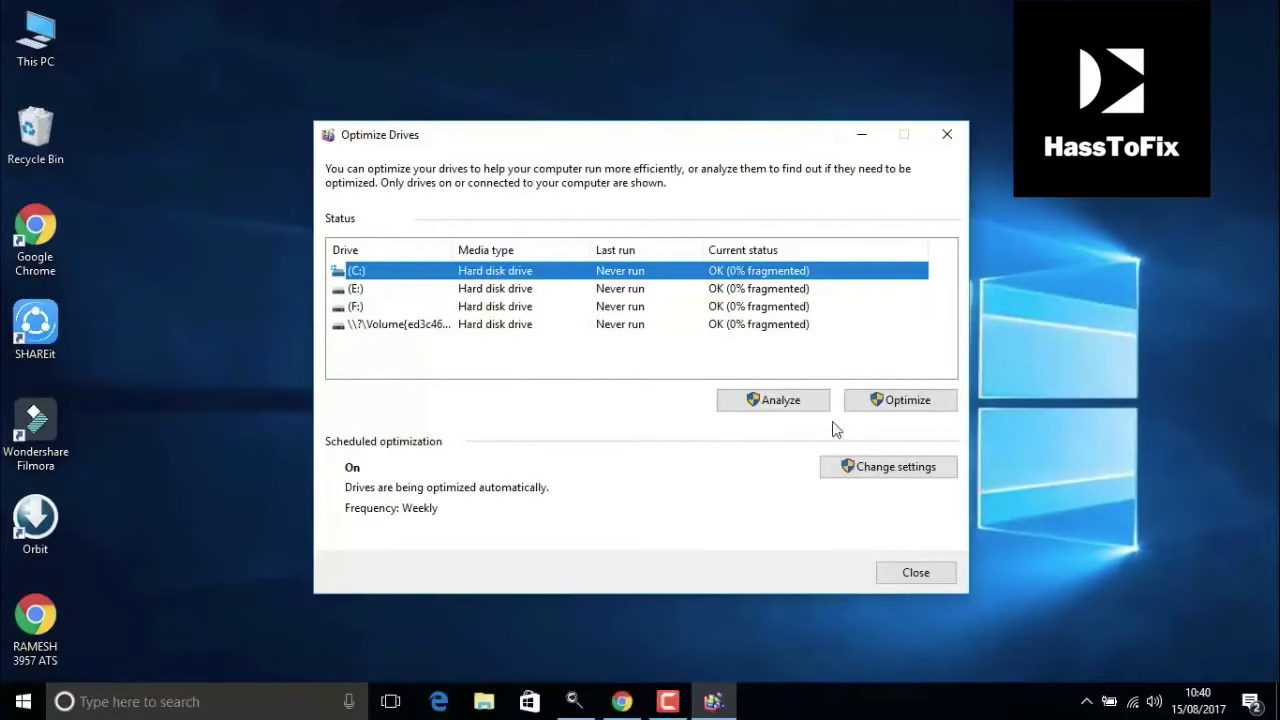
left_click(872, 406)
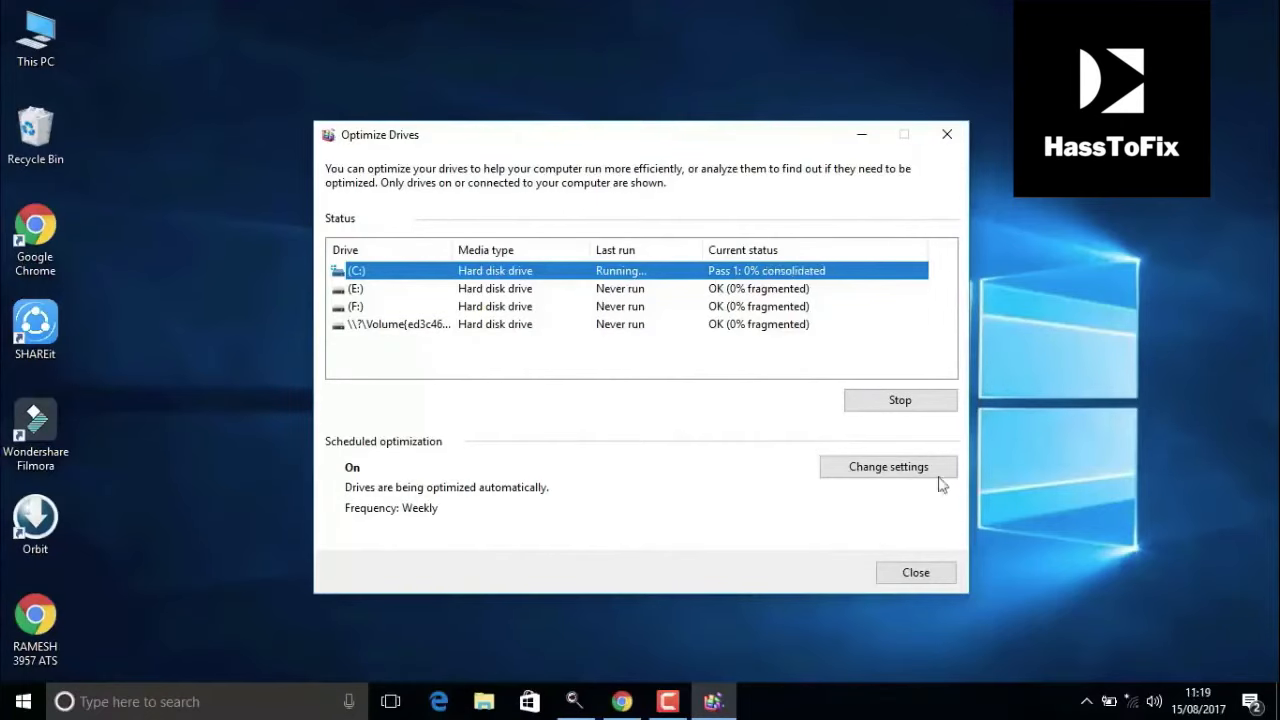
left_click(936, 572)
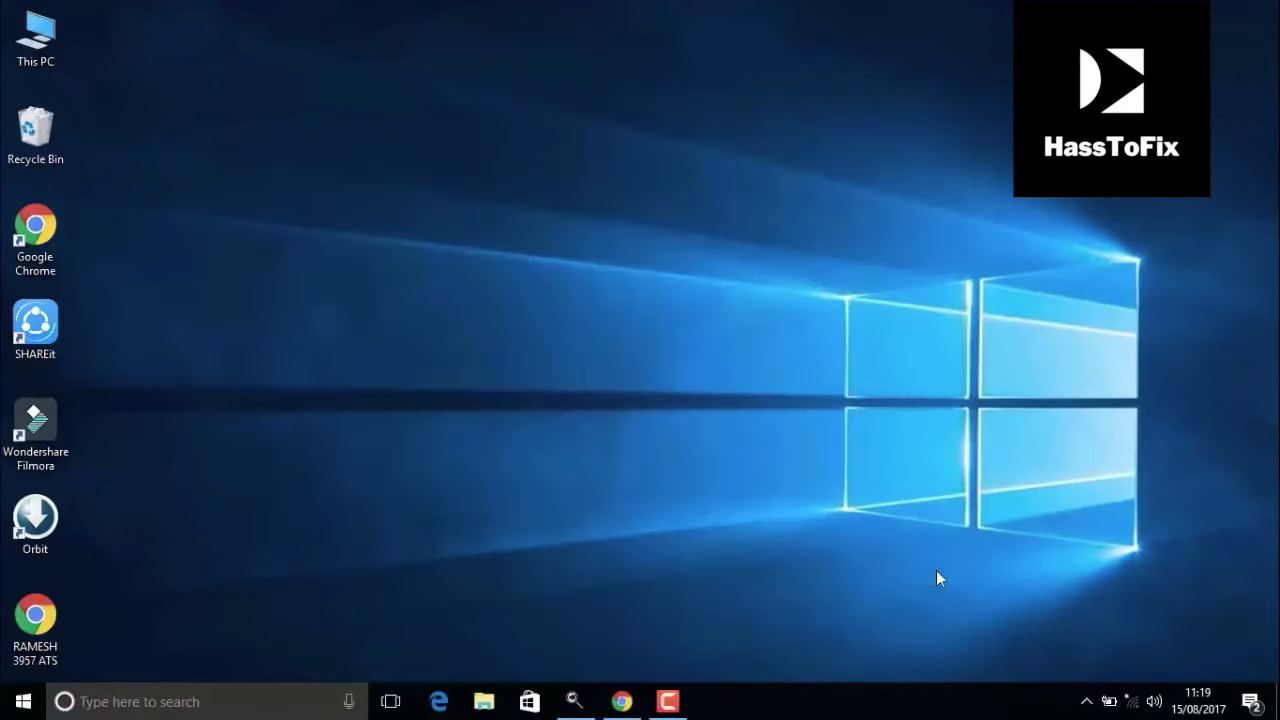
- Start Disk Cleanup from the properties of Local Disk (C:) and extend the scan to system files
double_click(39, 48)
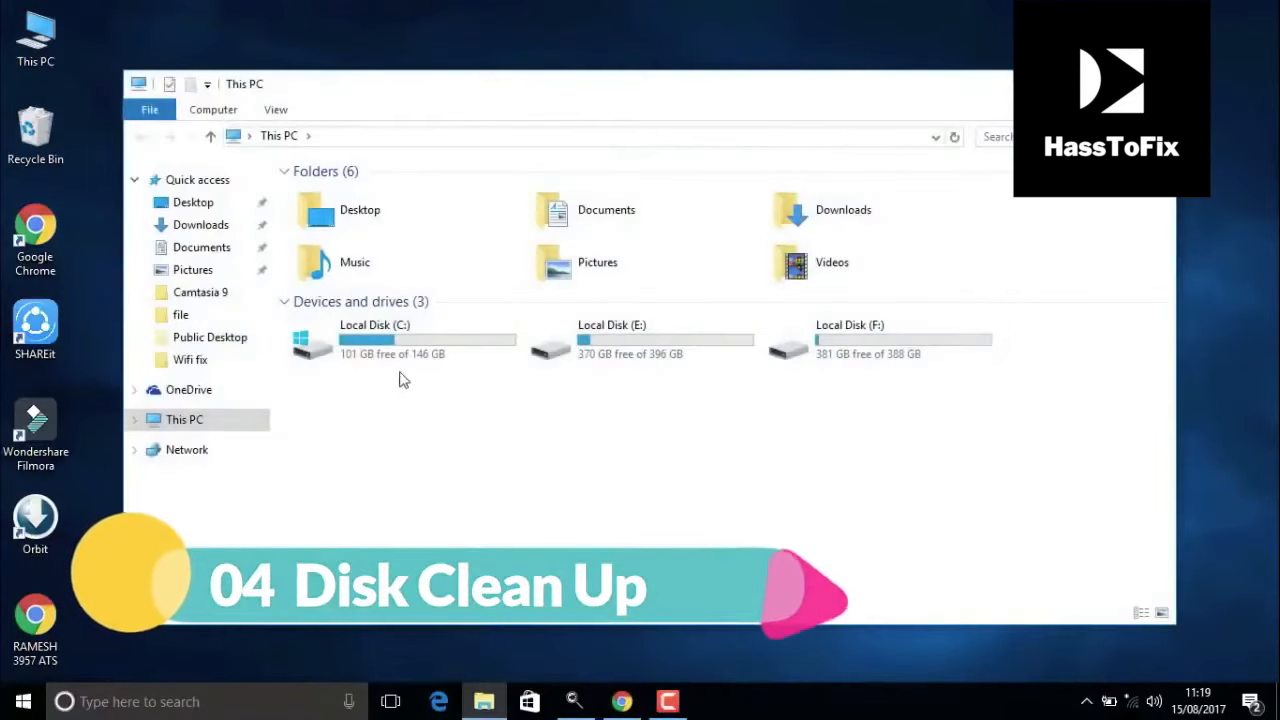
right_click(405, 362)
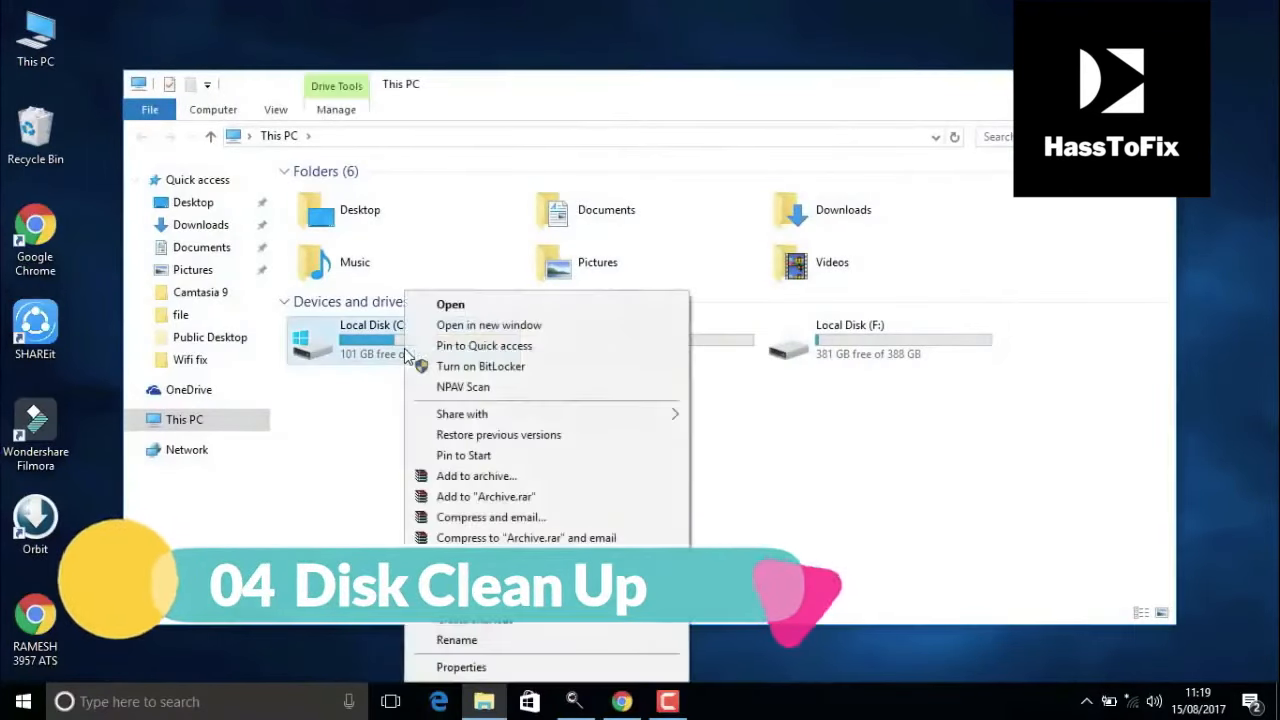
left_click(462, 667)
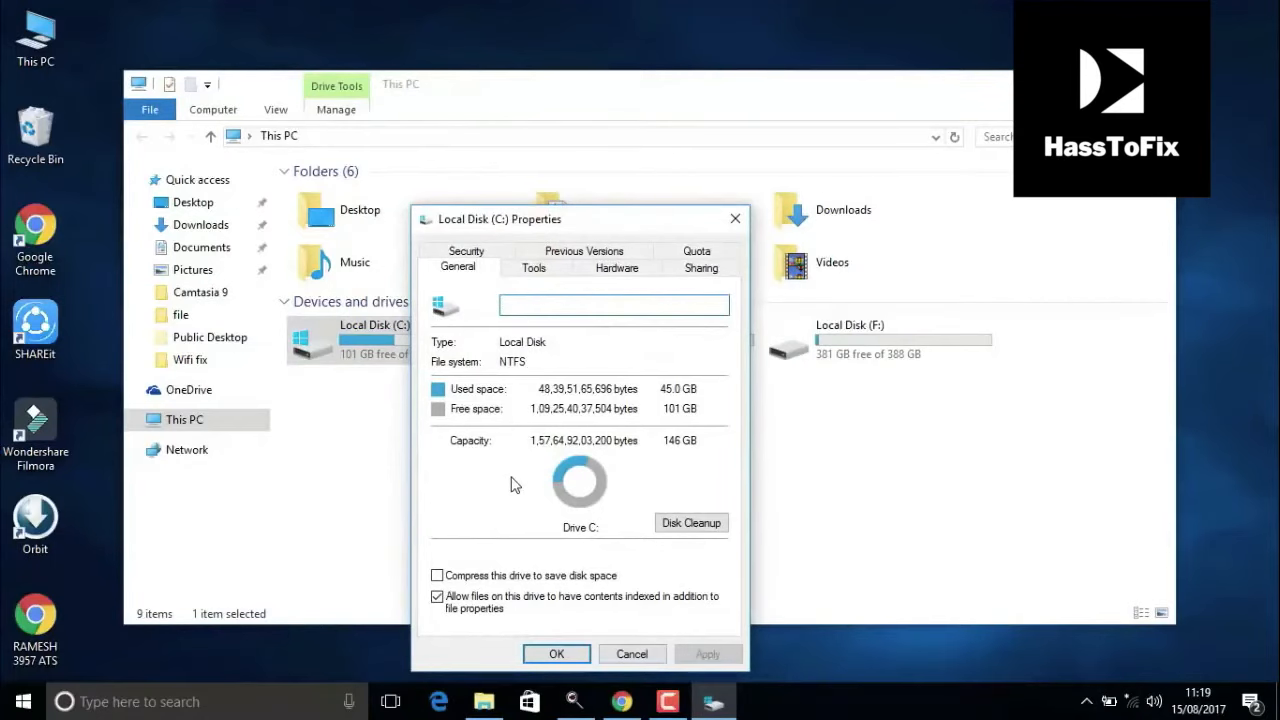
left_click(680, 528)
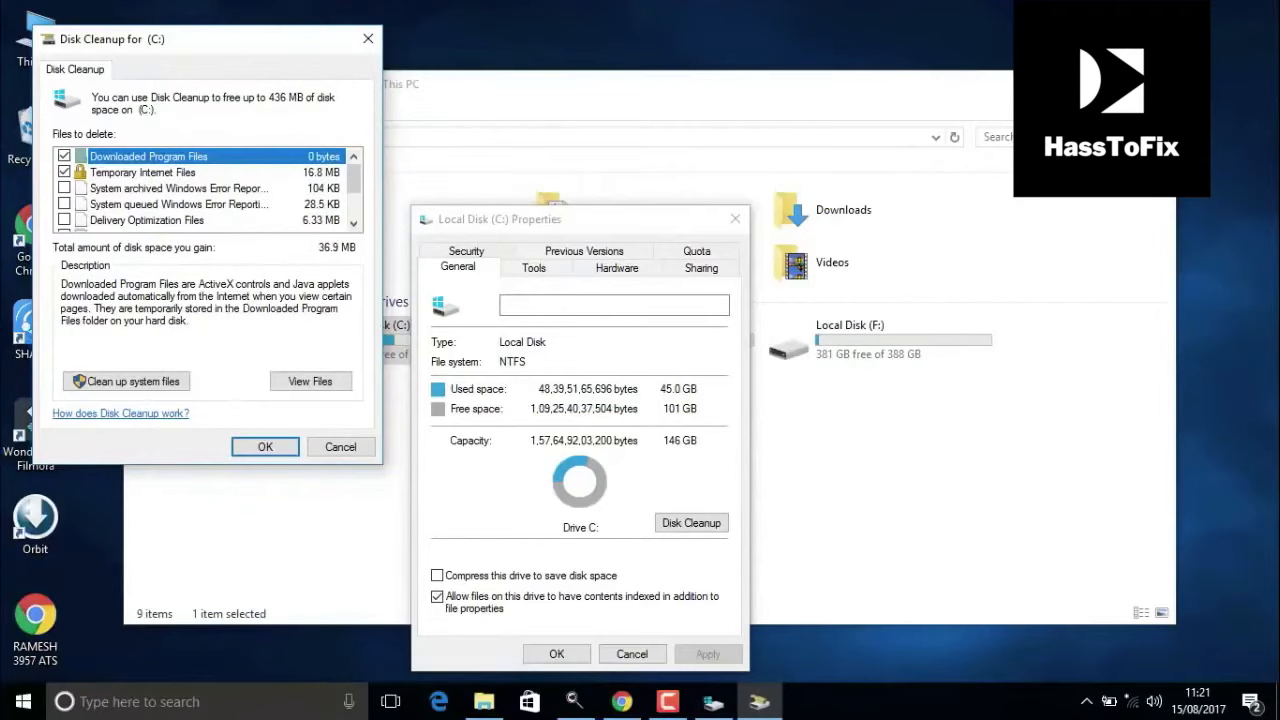
left_click(120, 382)
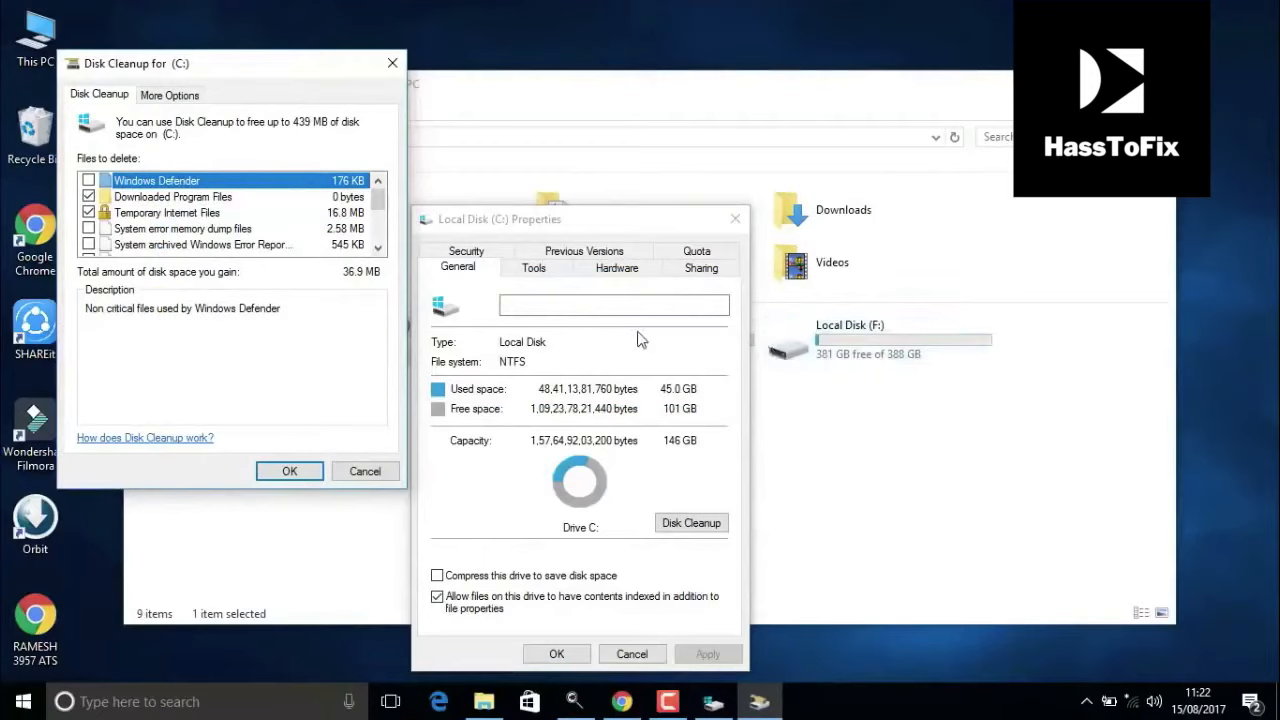
- Permanently delete the files preselected in Disk Cleanup, then close the drive properties and This PC windows
left_click(288, 476)
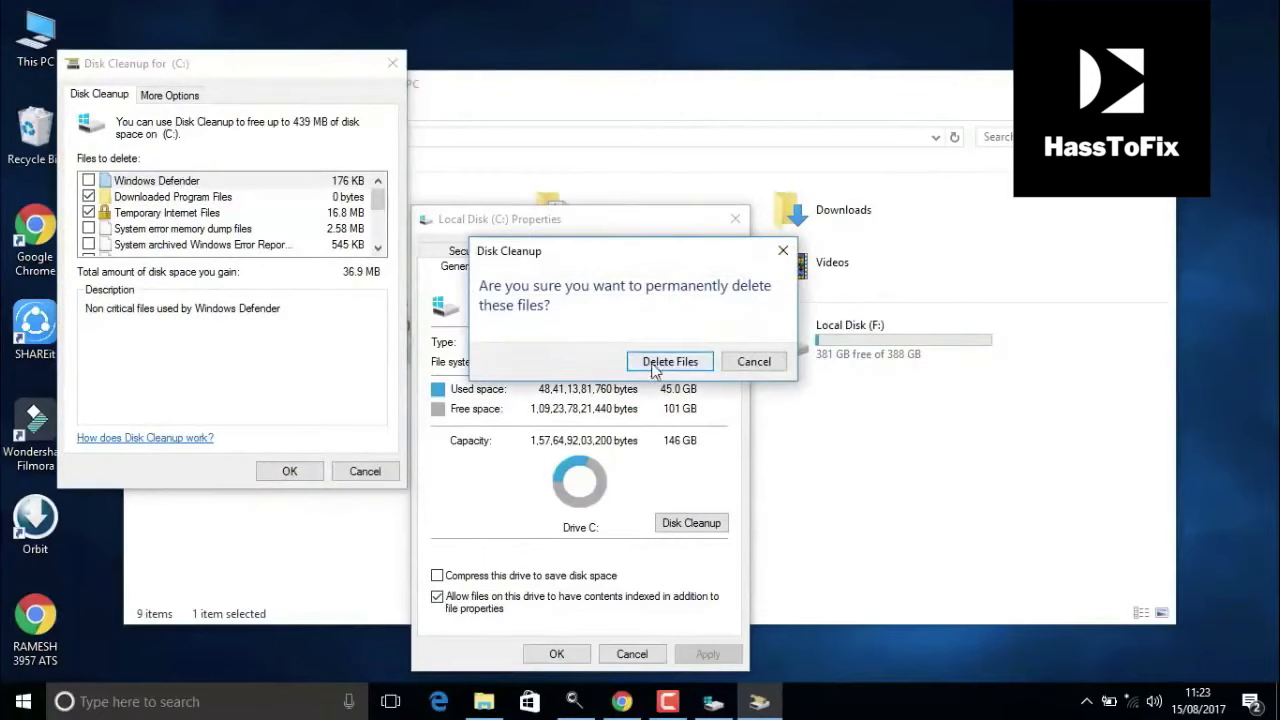
left_click(656, 366)
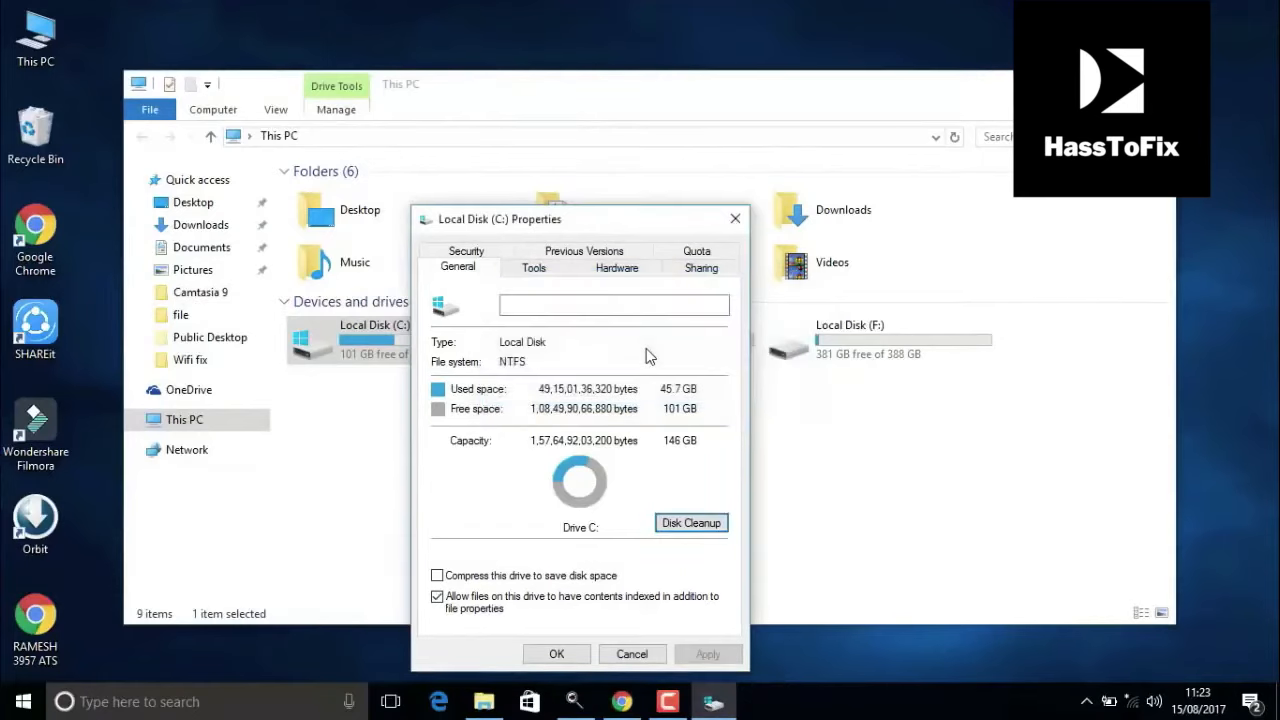
left_click(541, 656)
left_click(1153, 84)
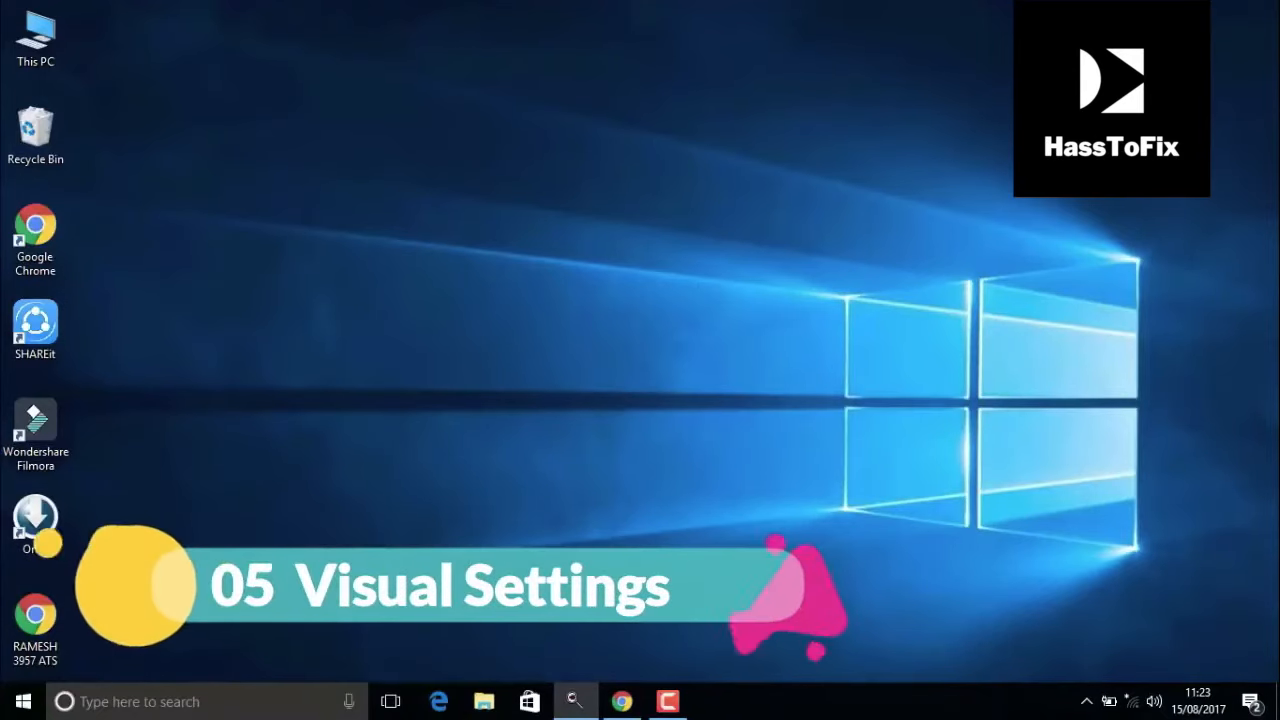
- Find the System page by searching for "system" and open its advanced system settings
left_click(22, 703)
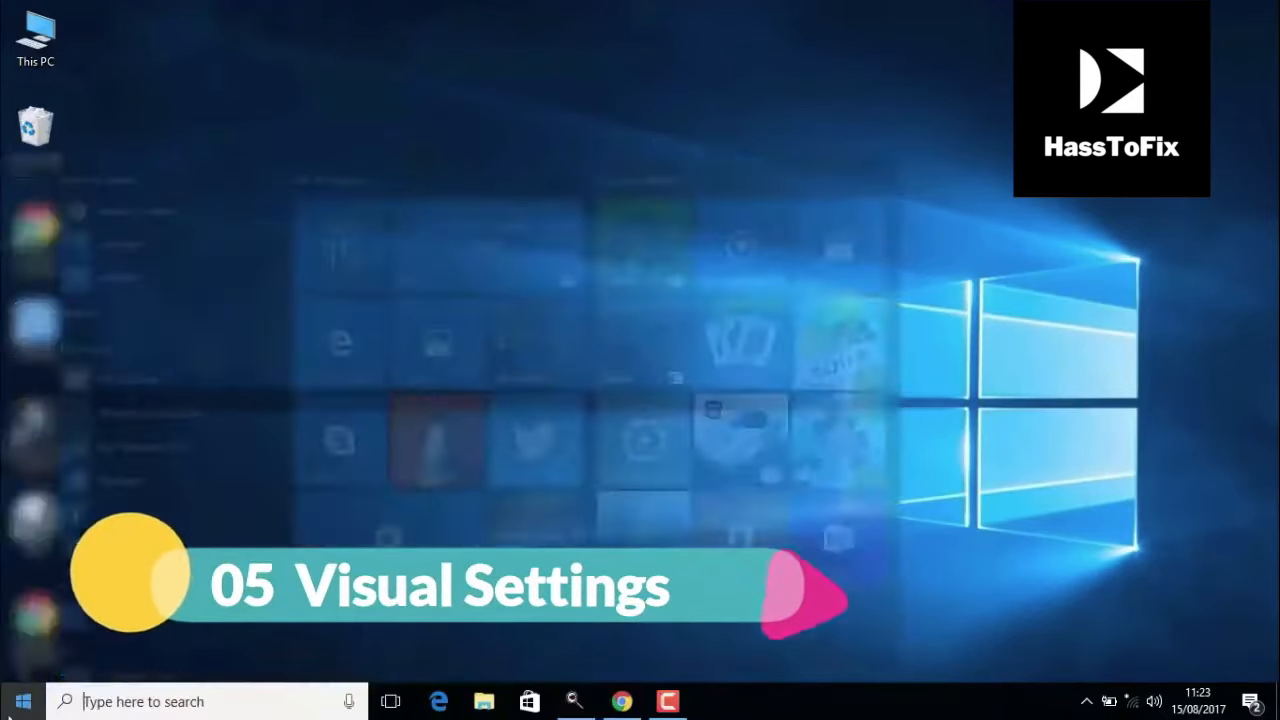
type("s")
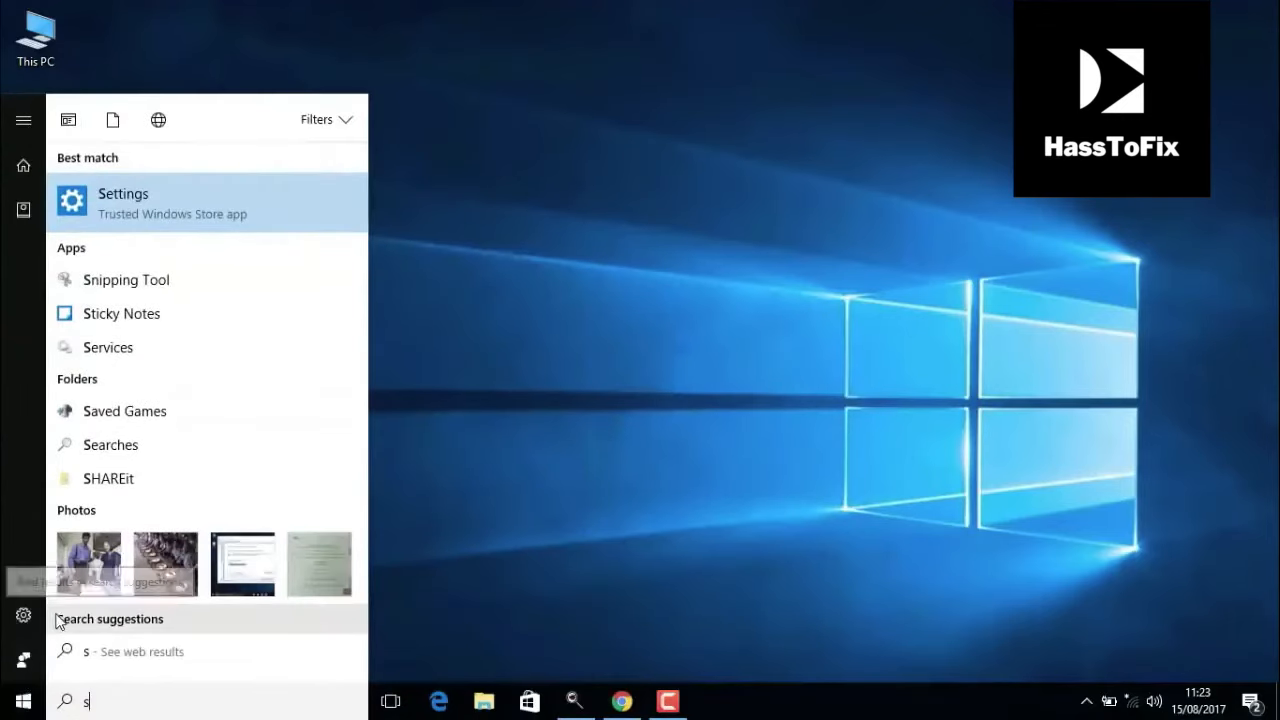
type("yst")
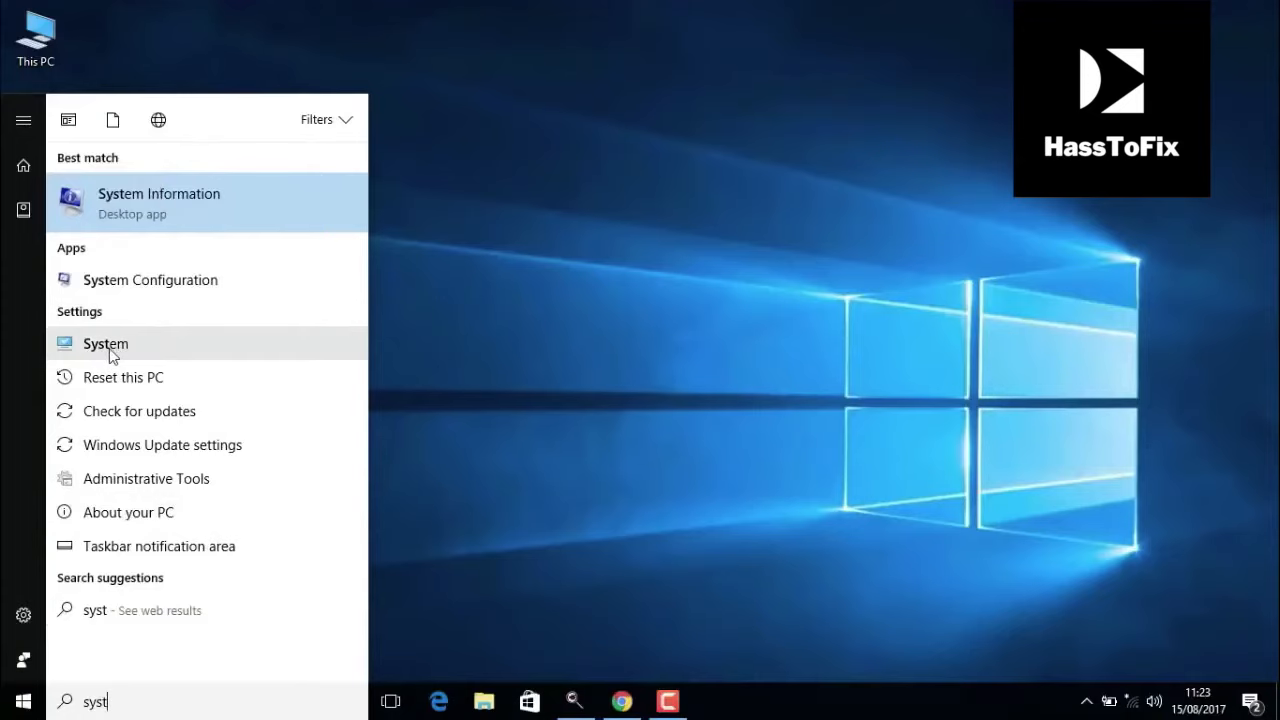
type("em")
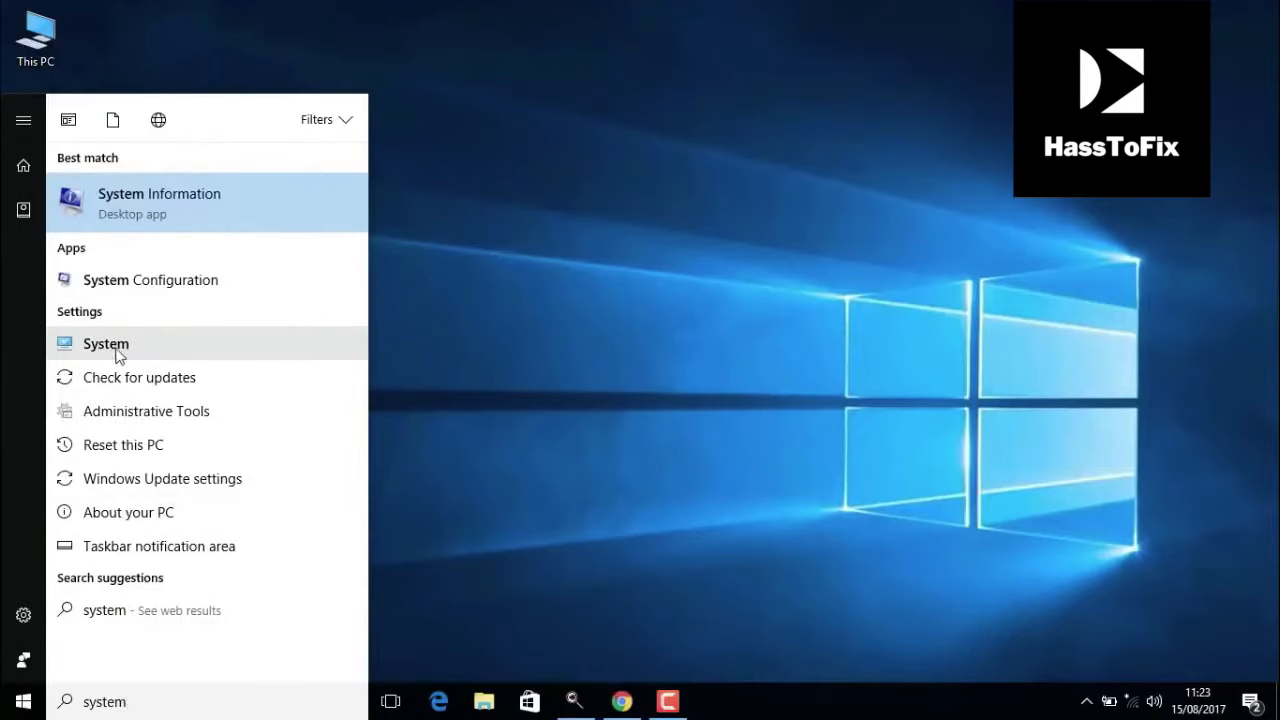
left_click(117, 350)
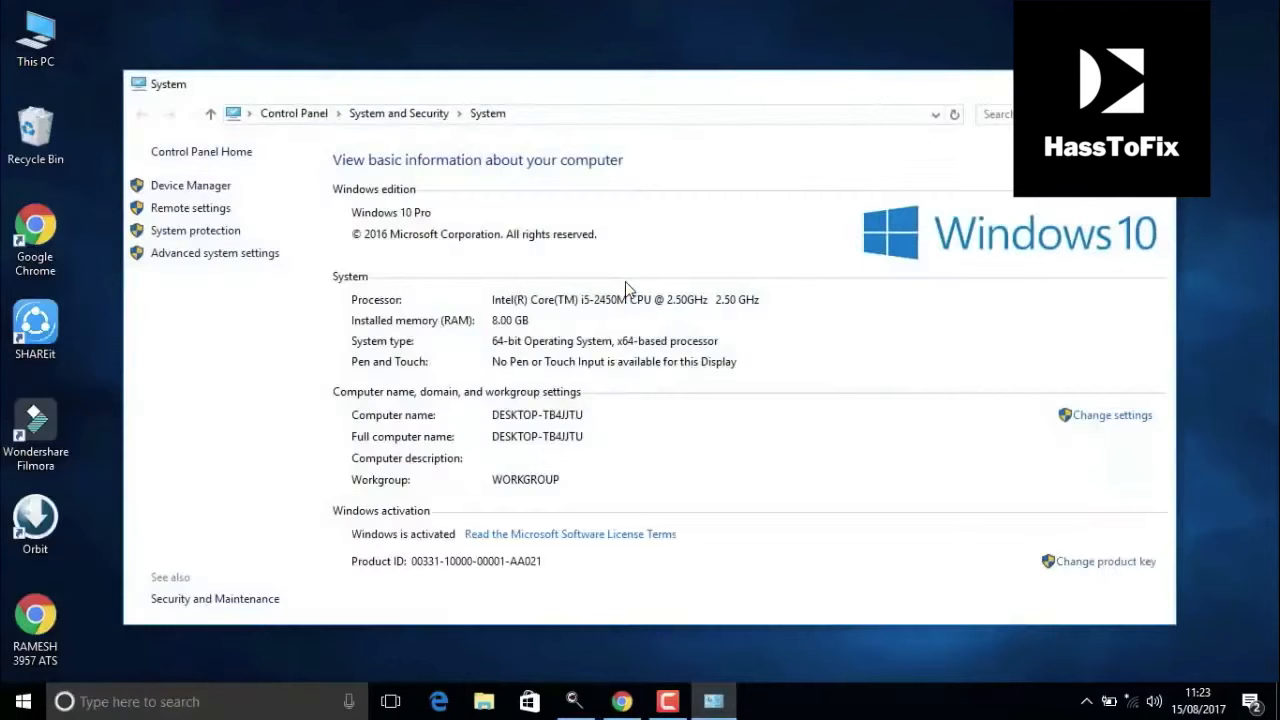
left_click(200, 257)
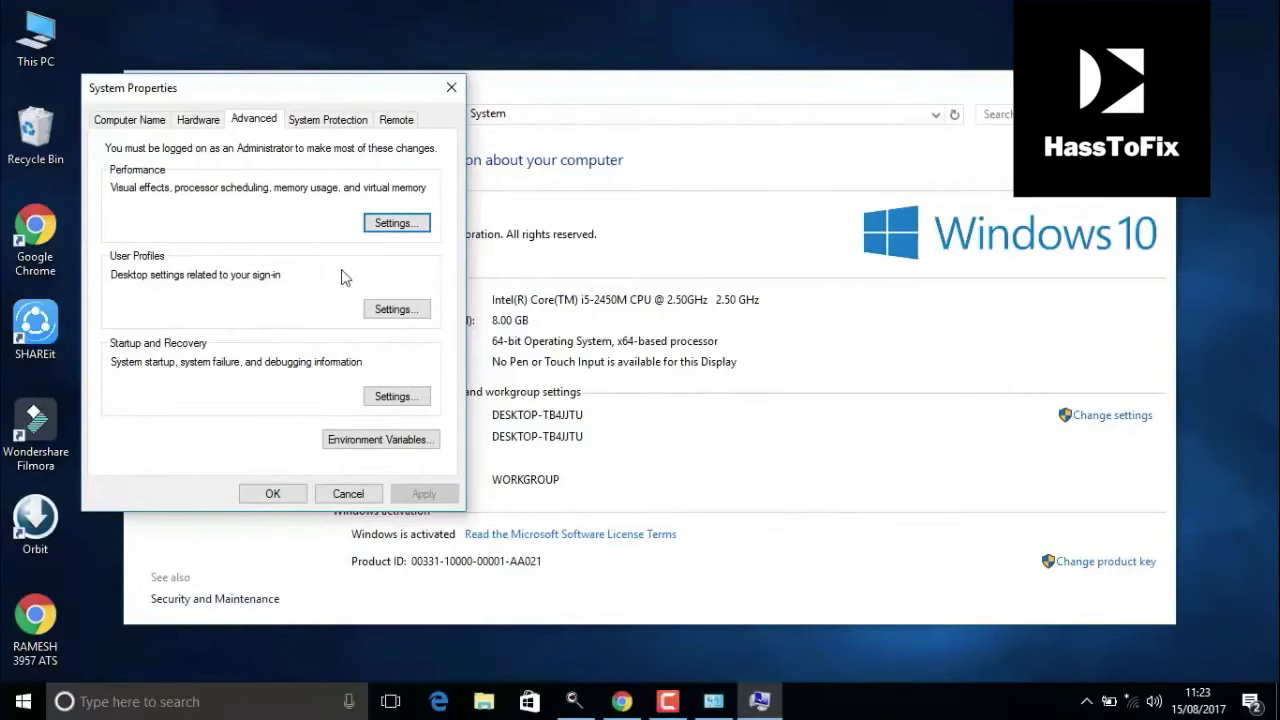
- Adjust visual effects for best performance, re-enable only shadows under the mouse pointer, apply the settings, and close the system windows
left_click(398, 226)
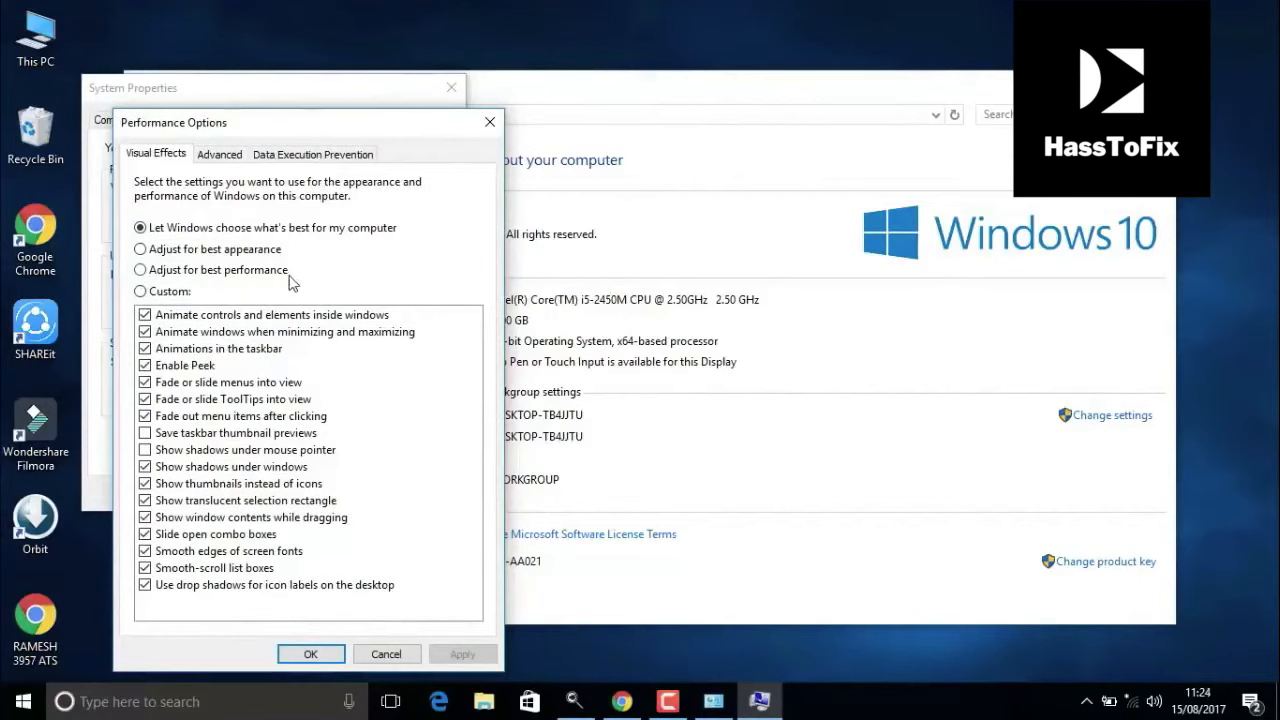
left_click(140, 270)
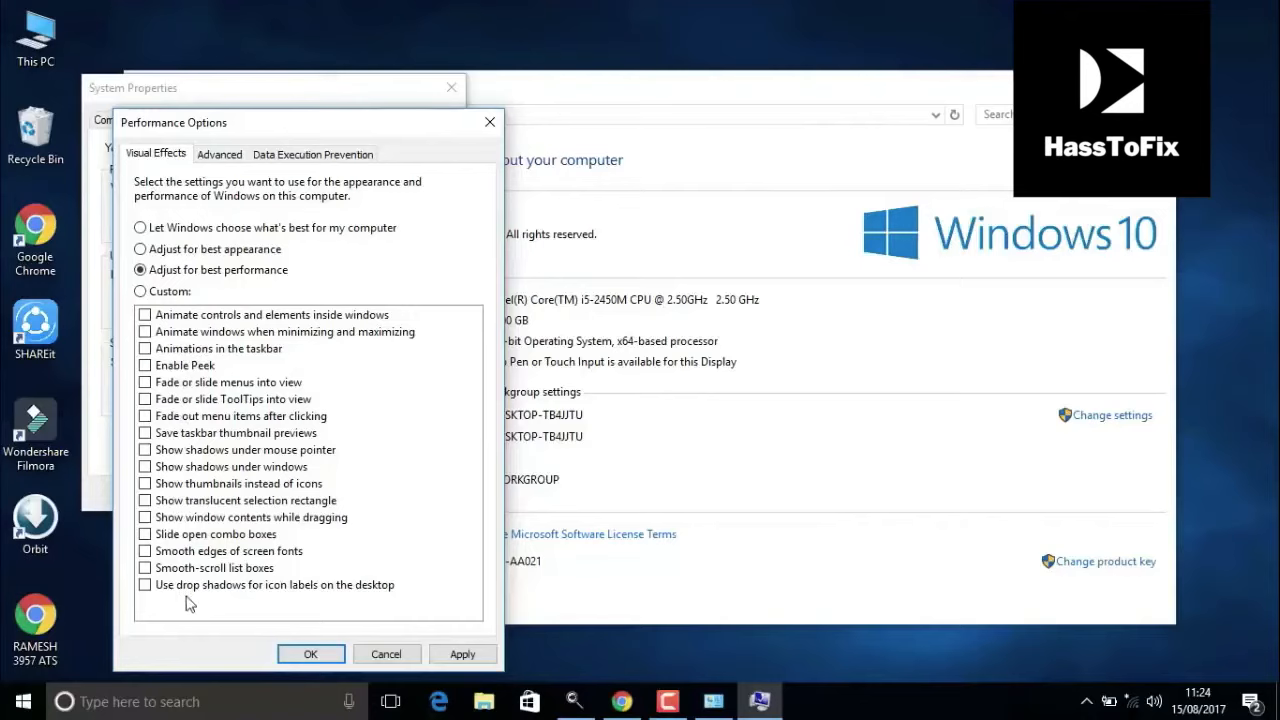
left_click(146, 451)
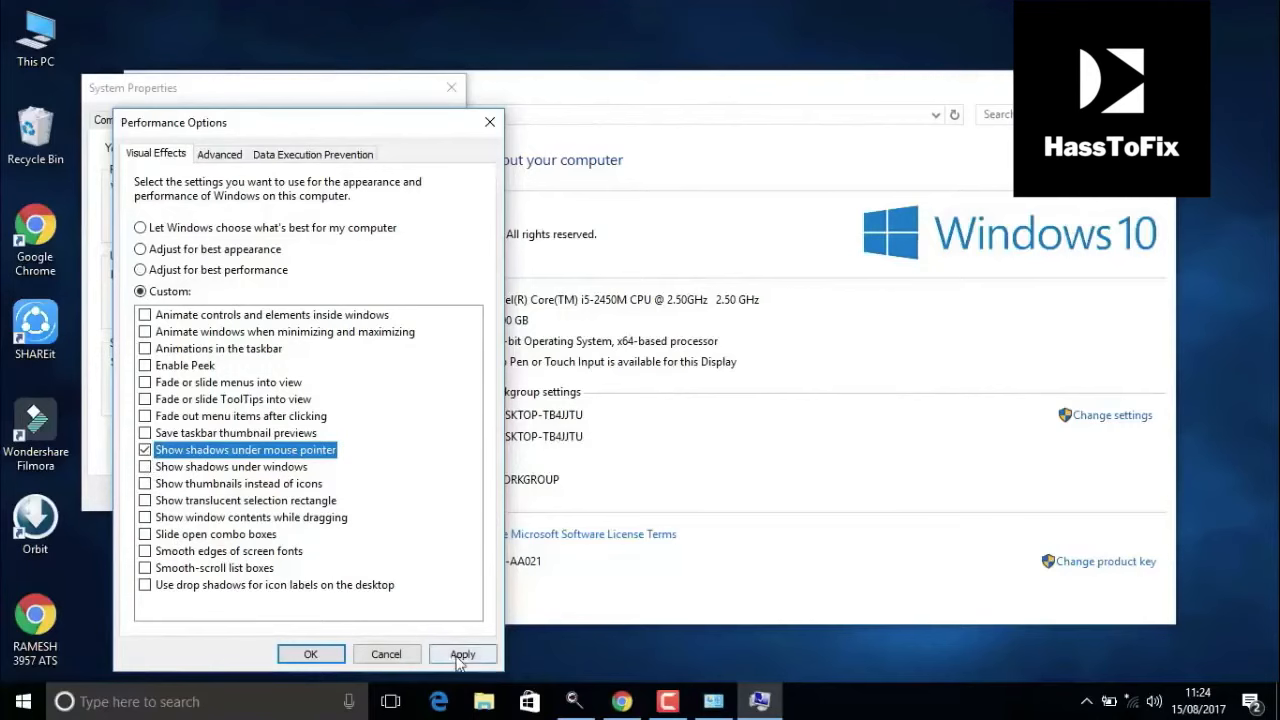
left_click(458, 655)
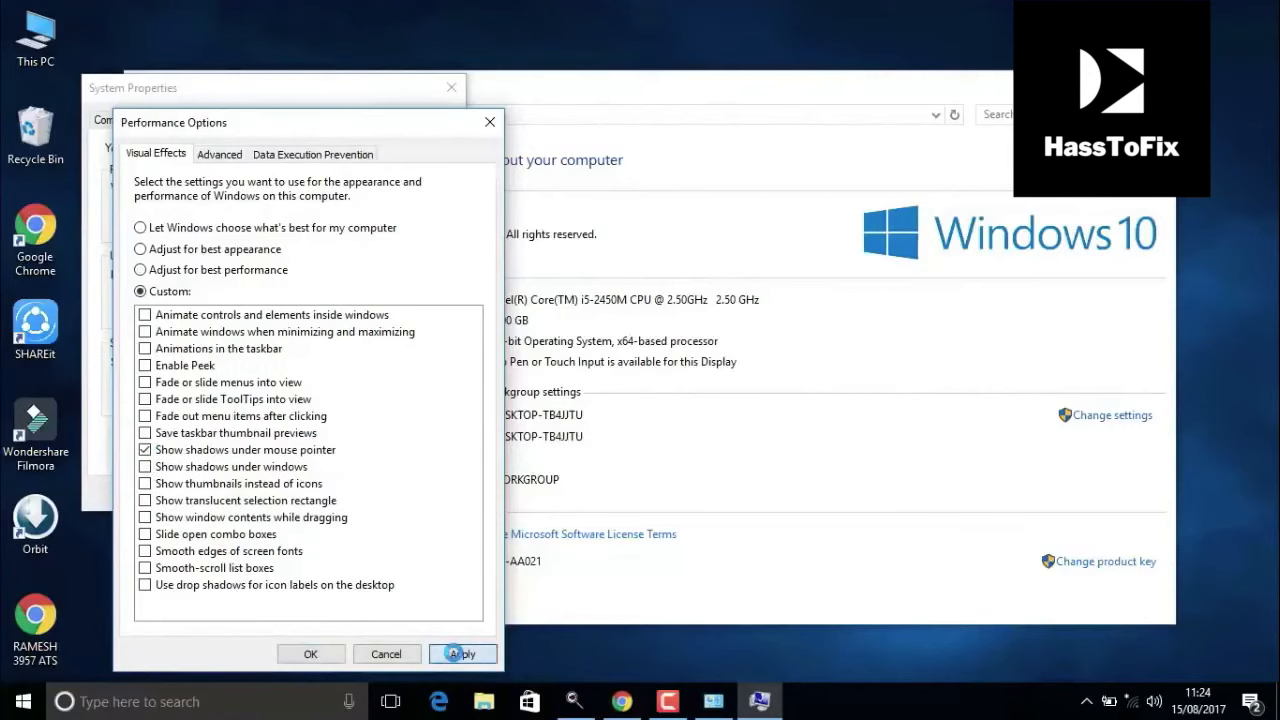
left_click(312, 654)
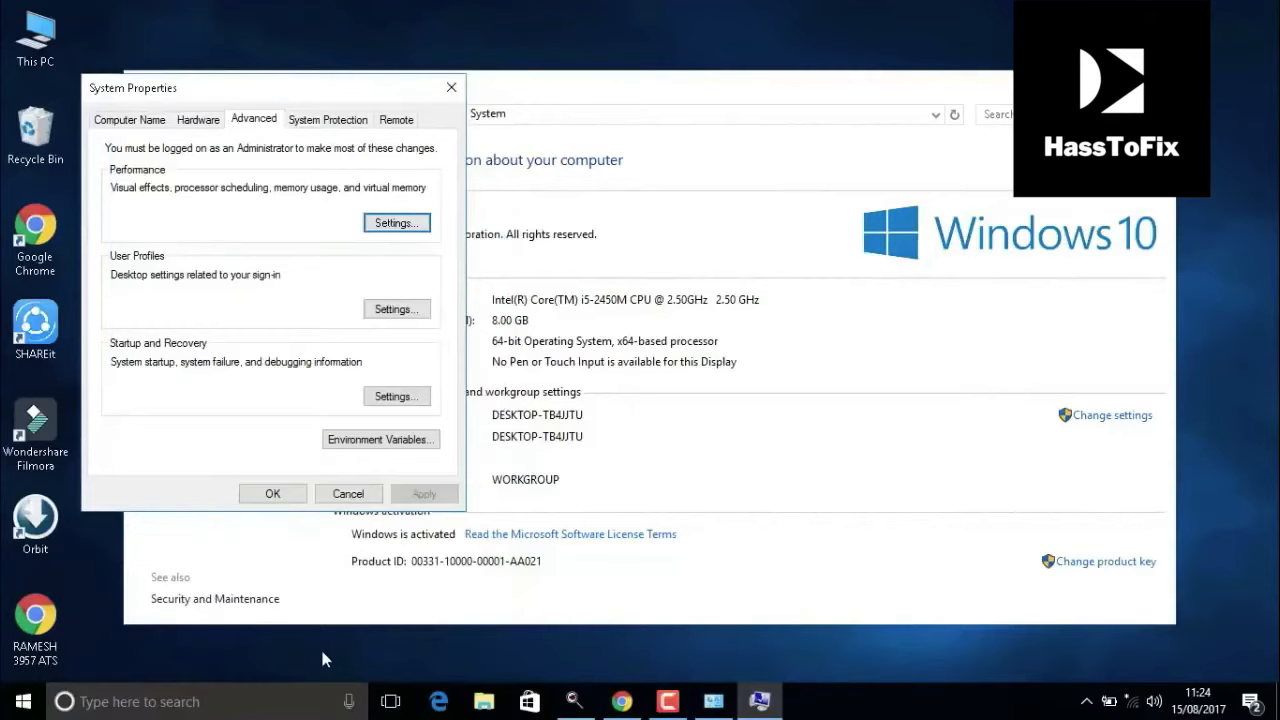
left_click(273, 494)
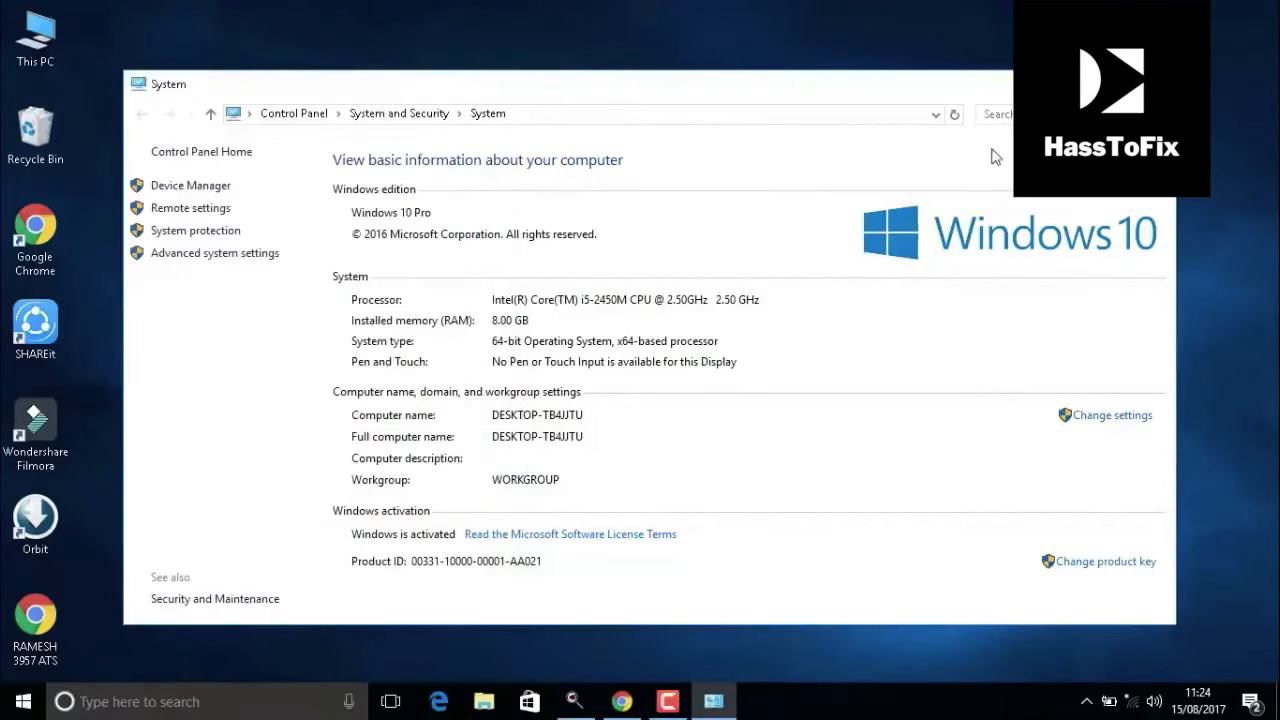
left_click(1154, 84)
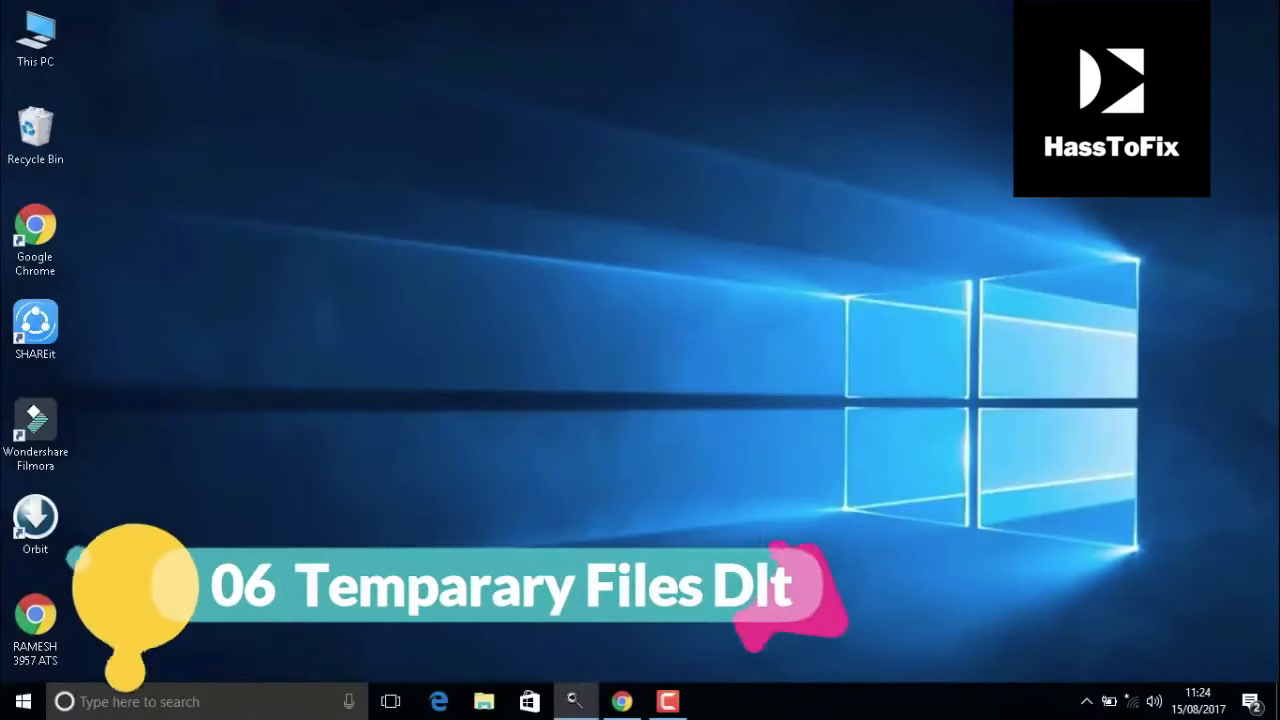
- Find Run by searching for "run" and use it to open the user's temporary files folder with %temp%
left_click(5, 708)
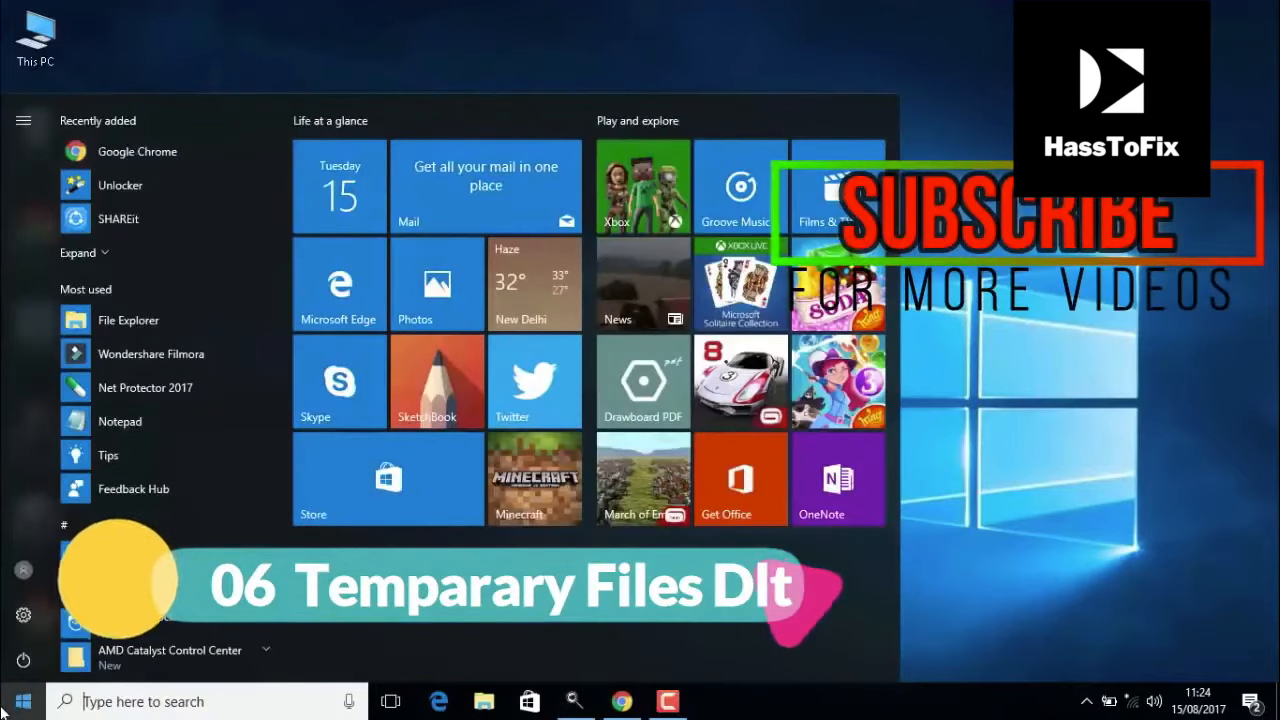
type("run")
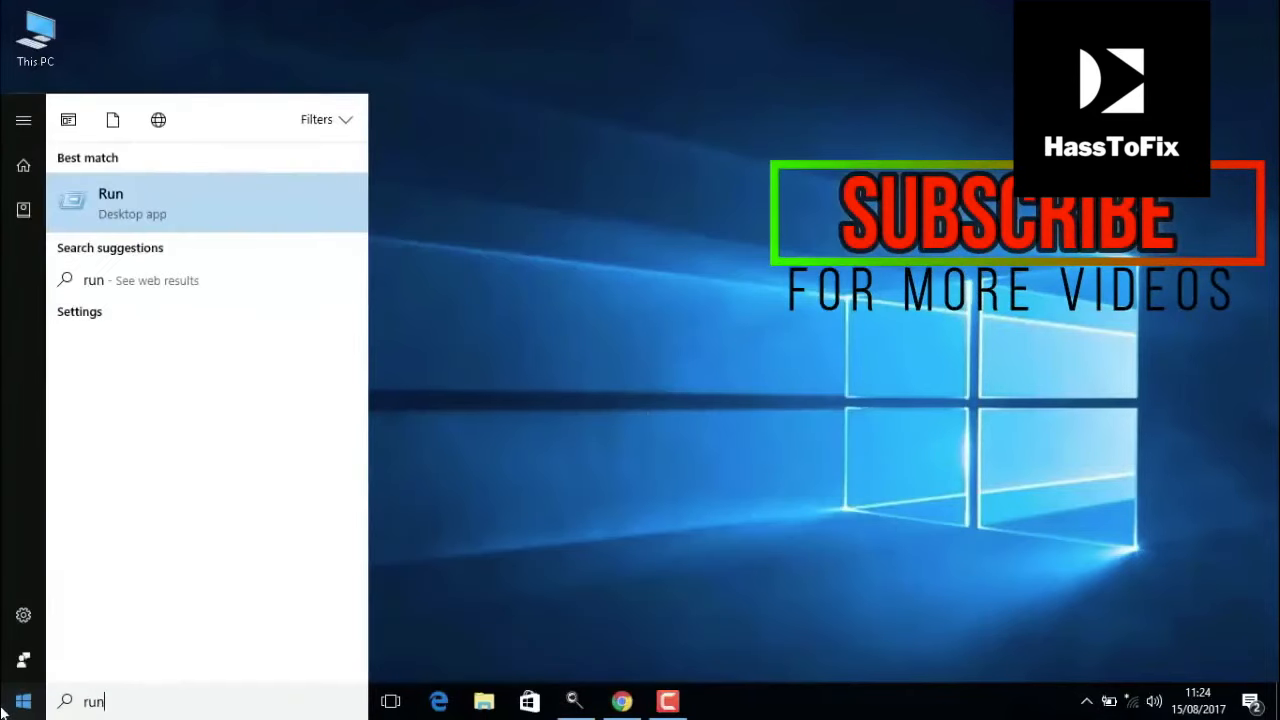
left_click(122, 205)
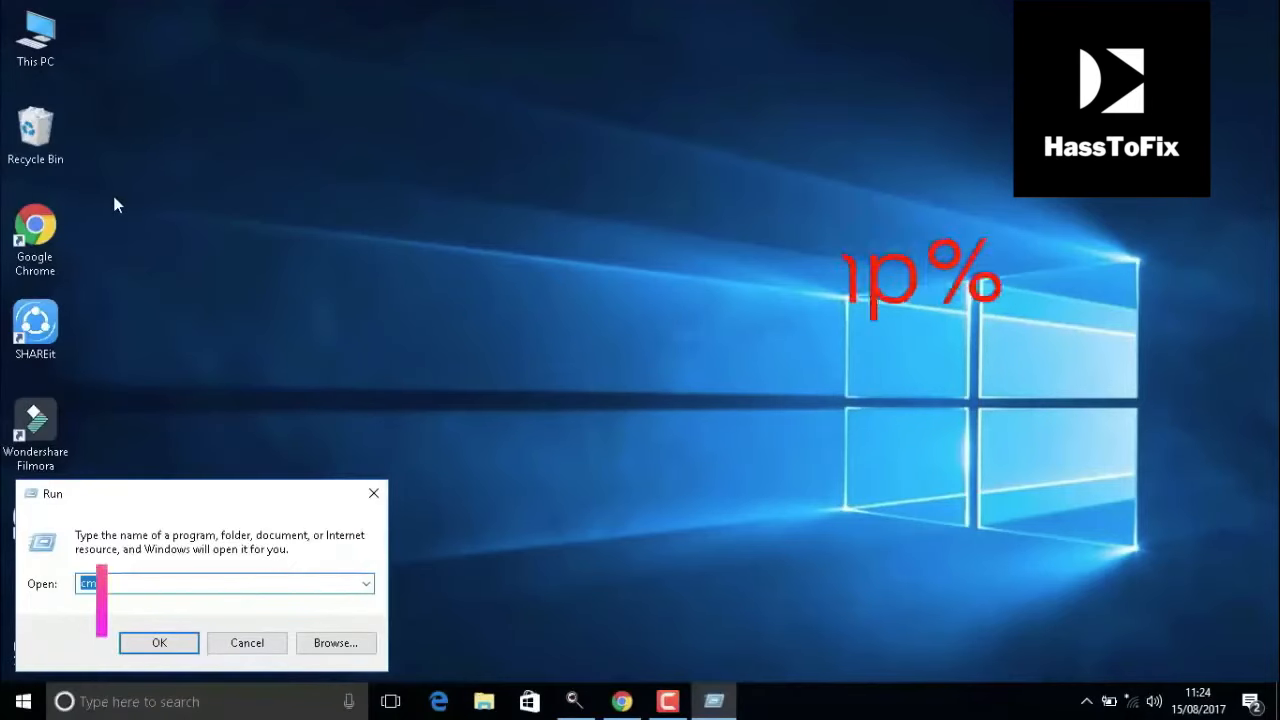
type("%temp")
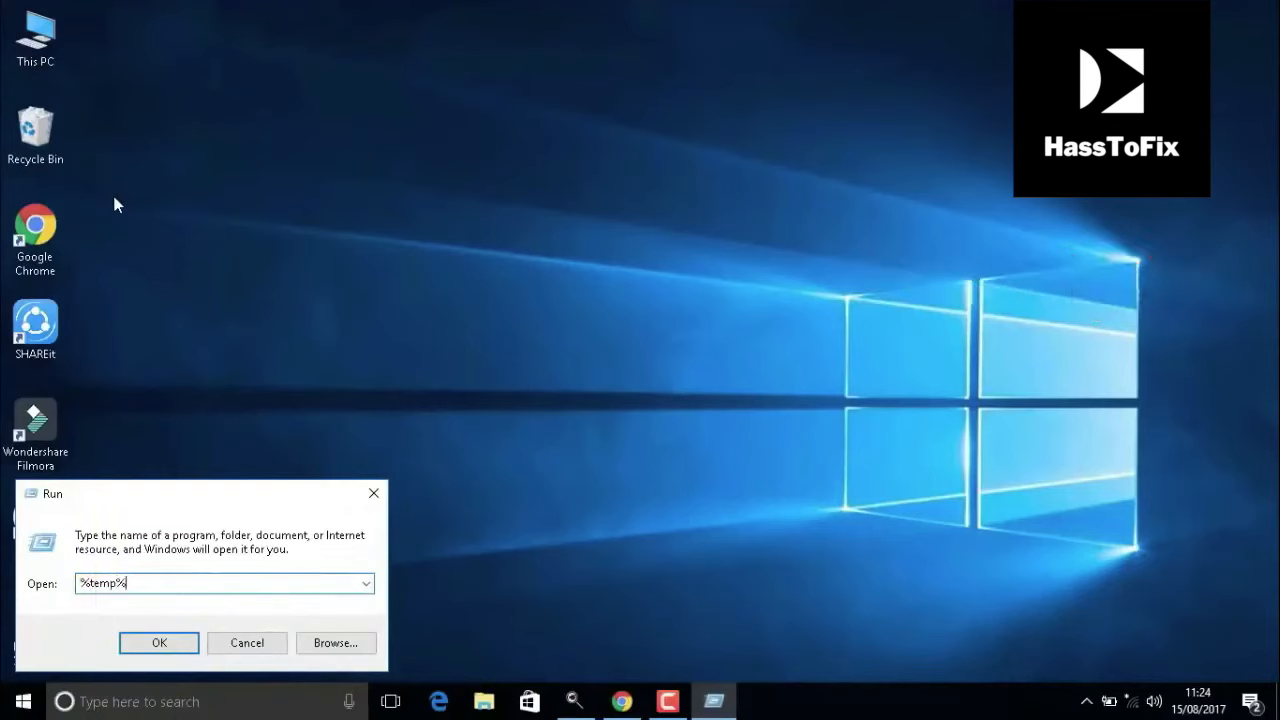
type("%")
left_click(137, 648)
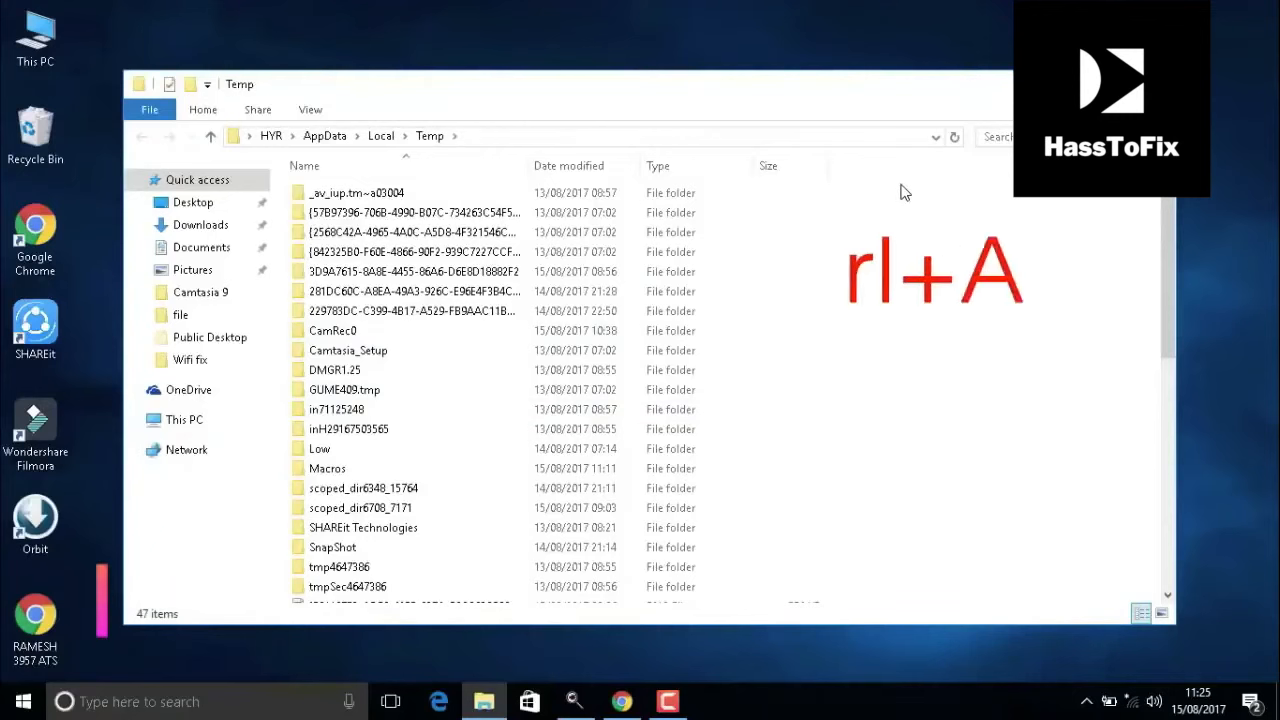
- Delete everything in the user's Temp folder, cancel deletion of the in-use CamRec0 folder, and close the window
key("ctrl+a")
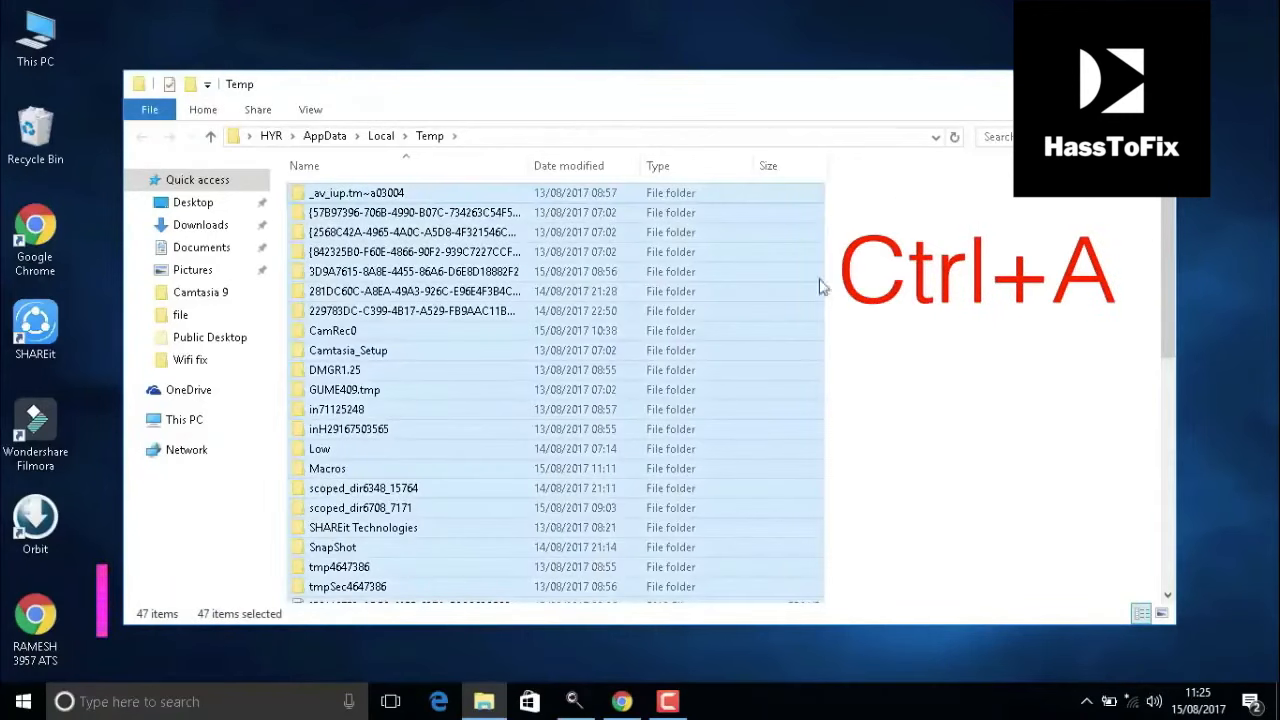
right_click(764, 340)
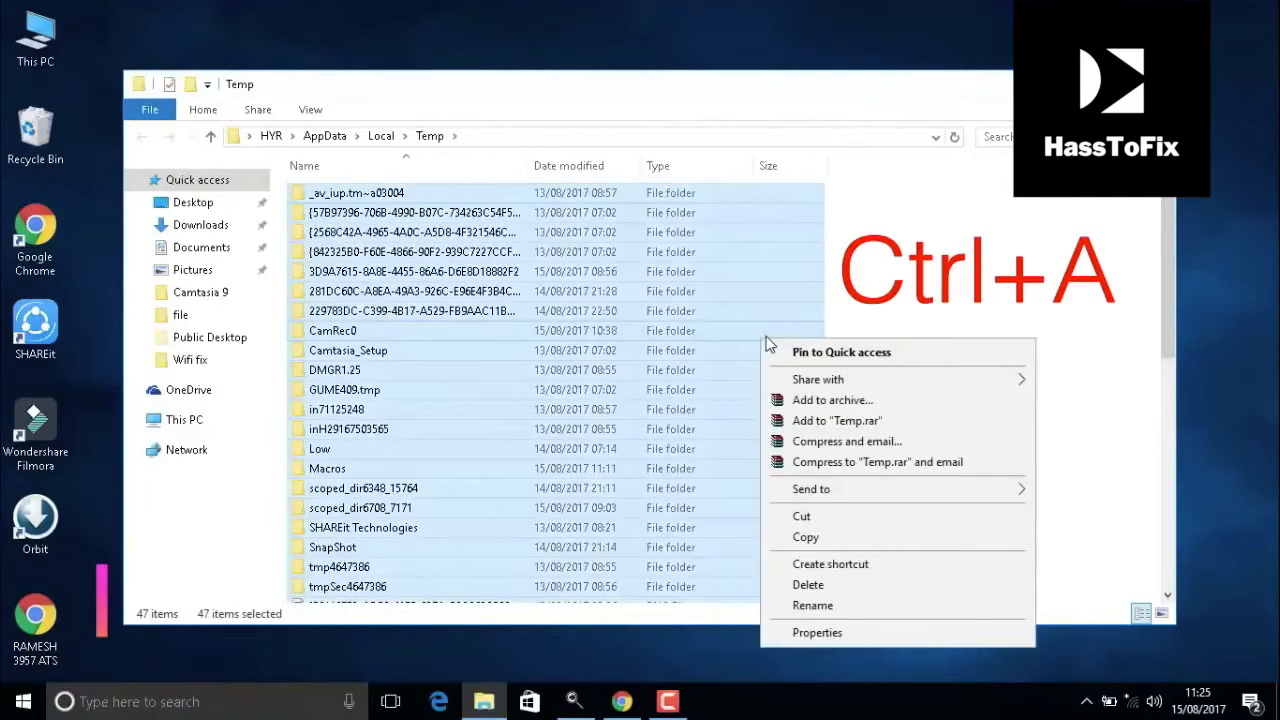
left_click(810, 585)
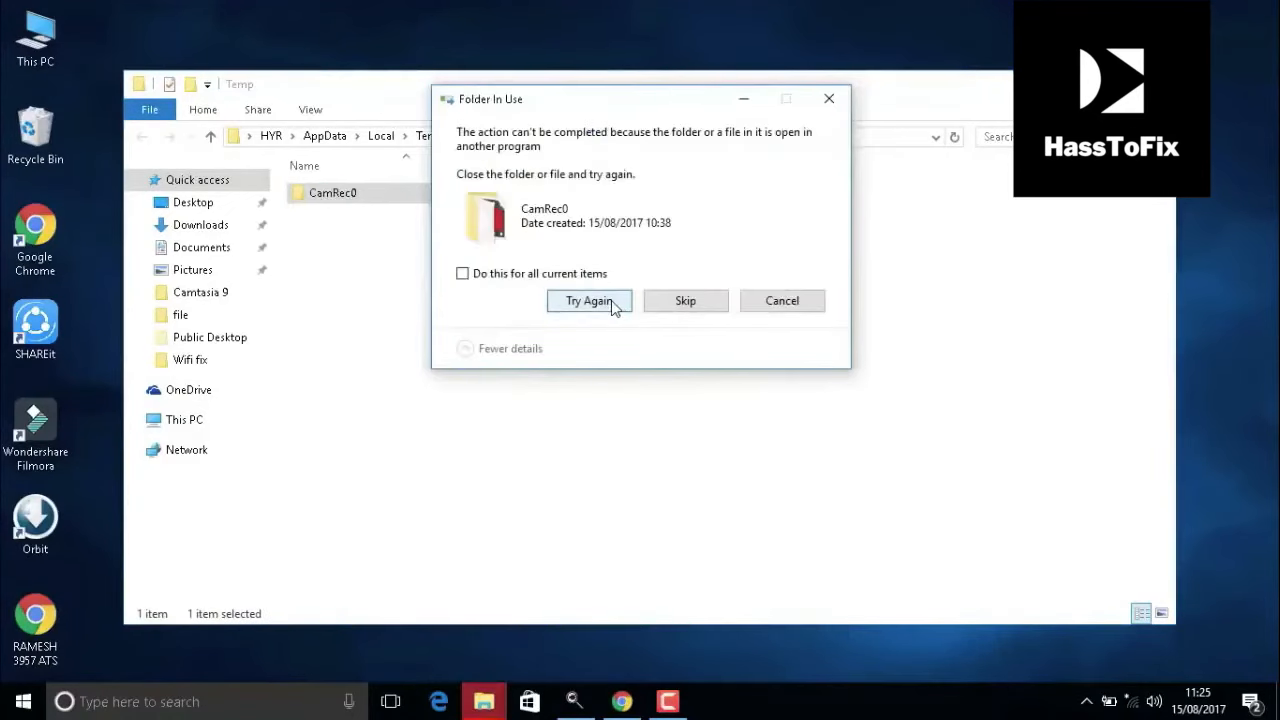
left_click(768, 307)
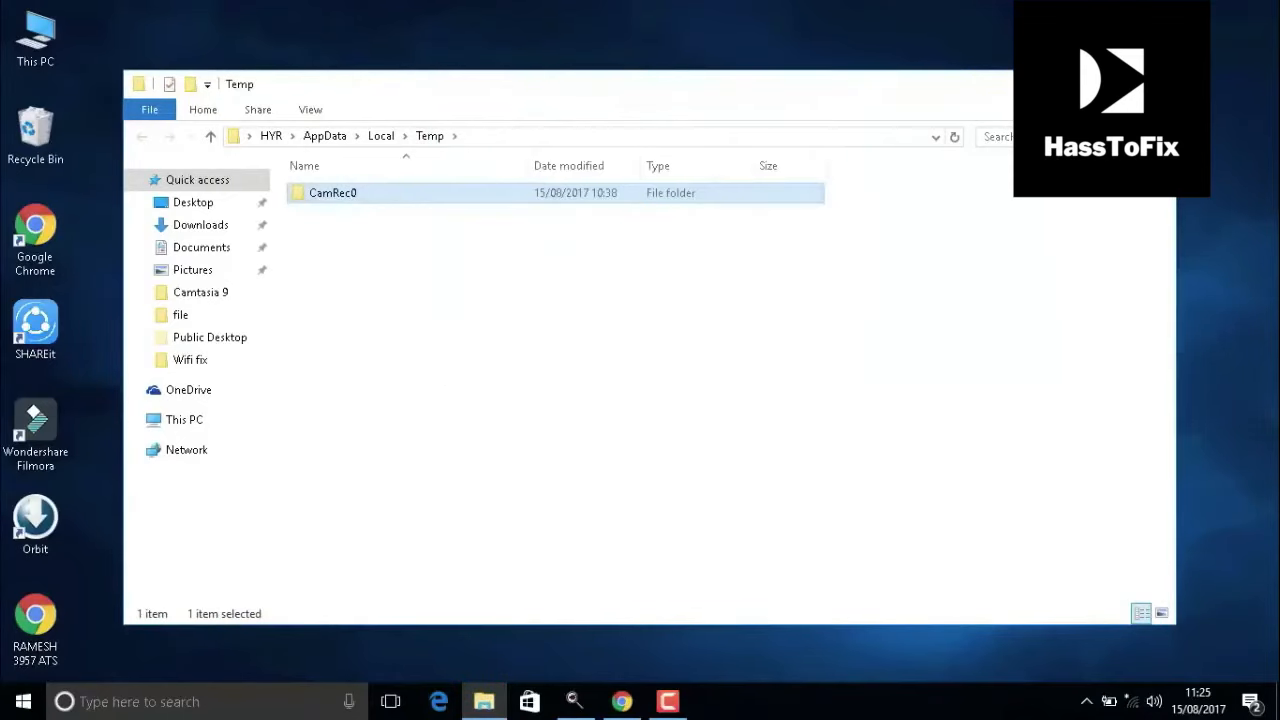
left_click(1153, 84)
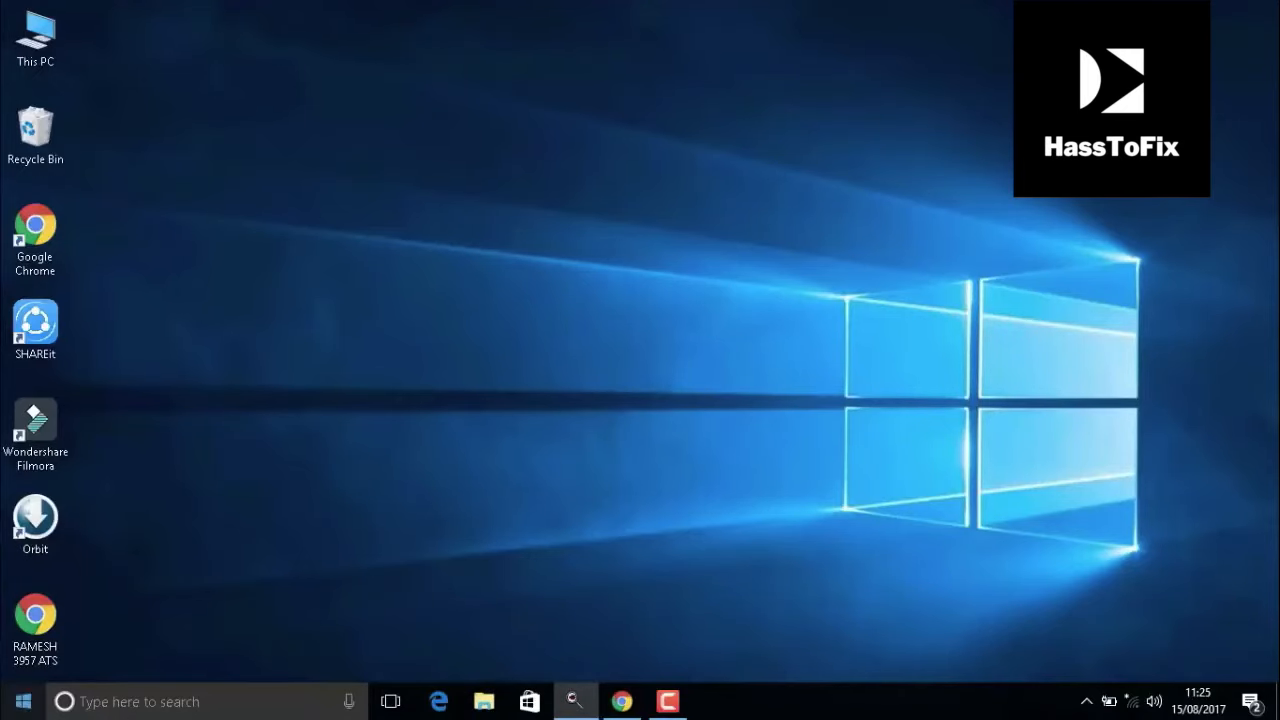
- Open the Windows Temp folder by running "temp" and grant permanent access to it
key("super")
type("run")
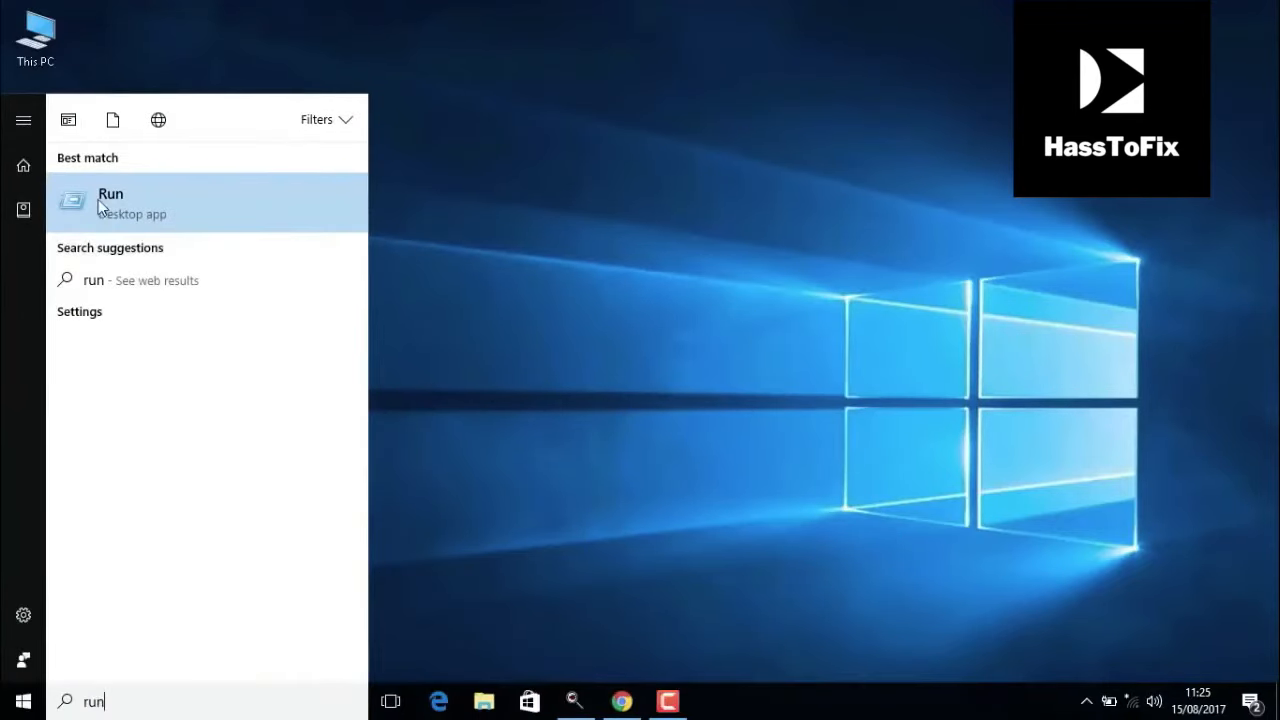
left_click(130, 211)
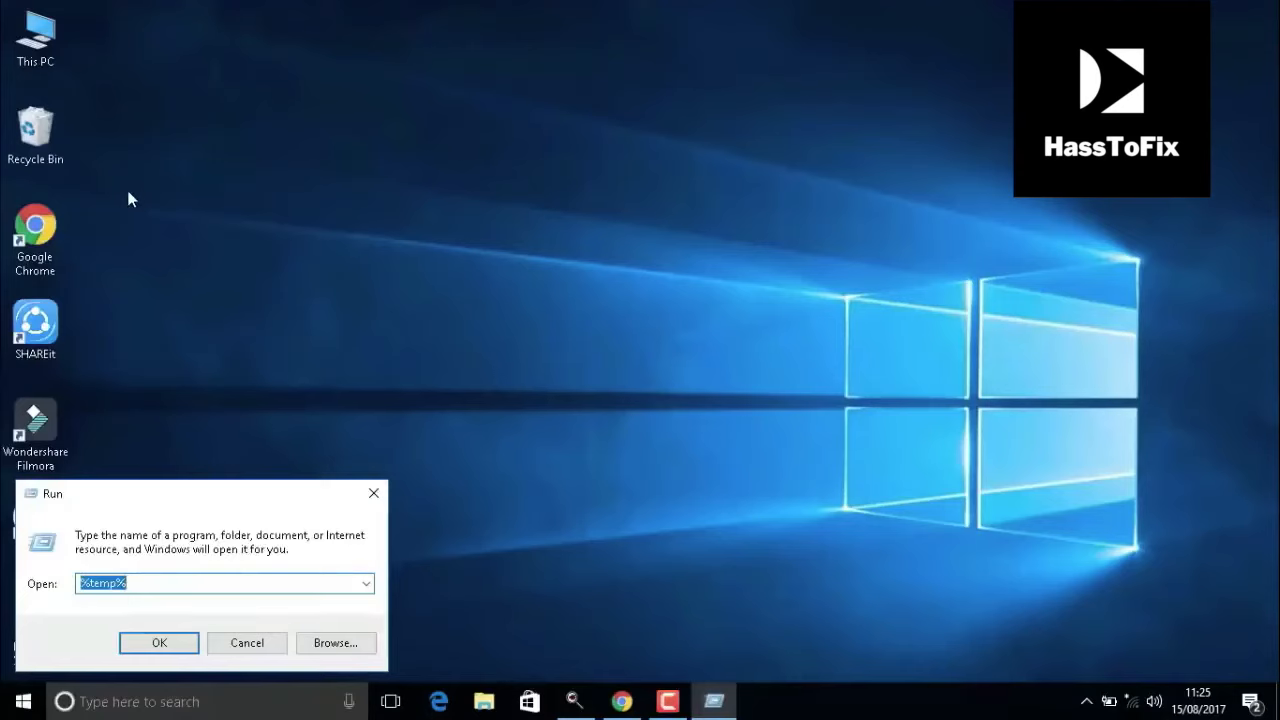
type("te")
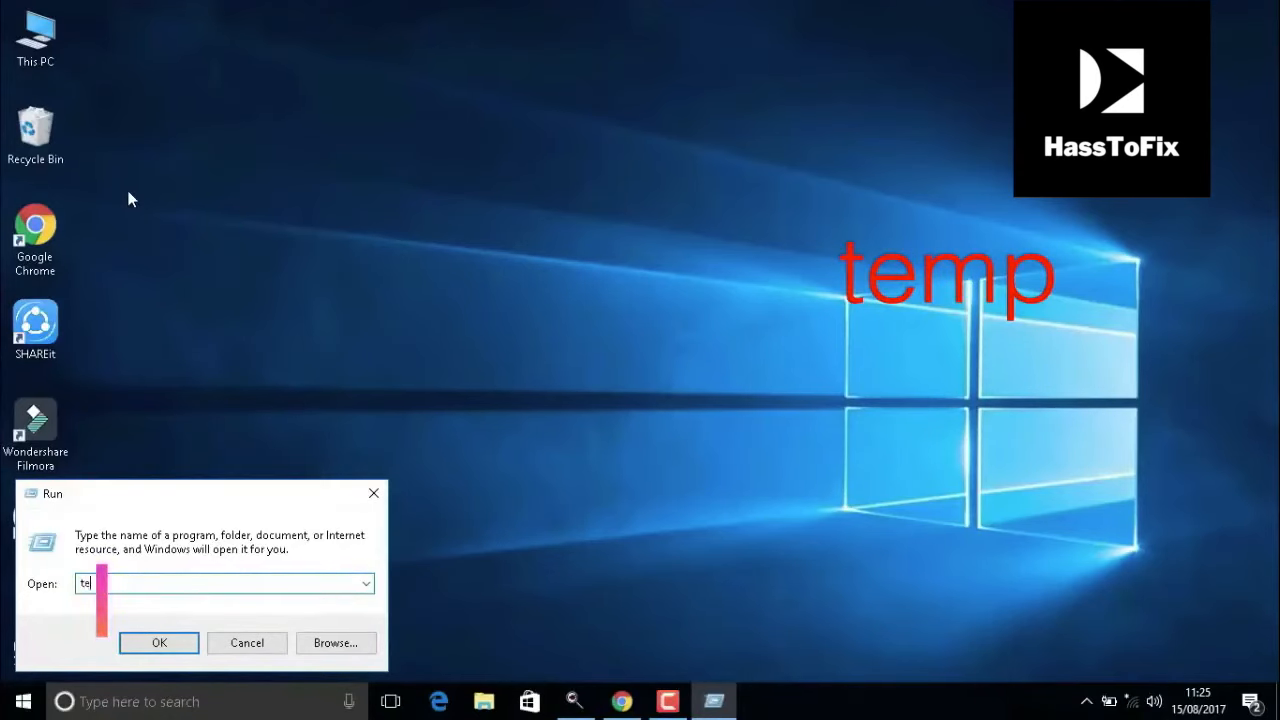
type("m")
left_click(180, 640)
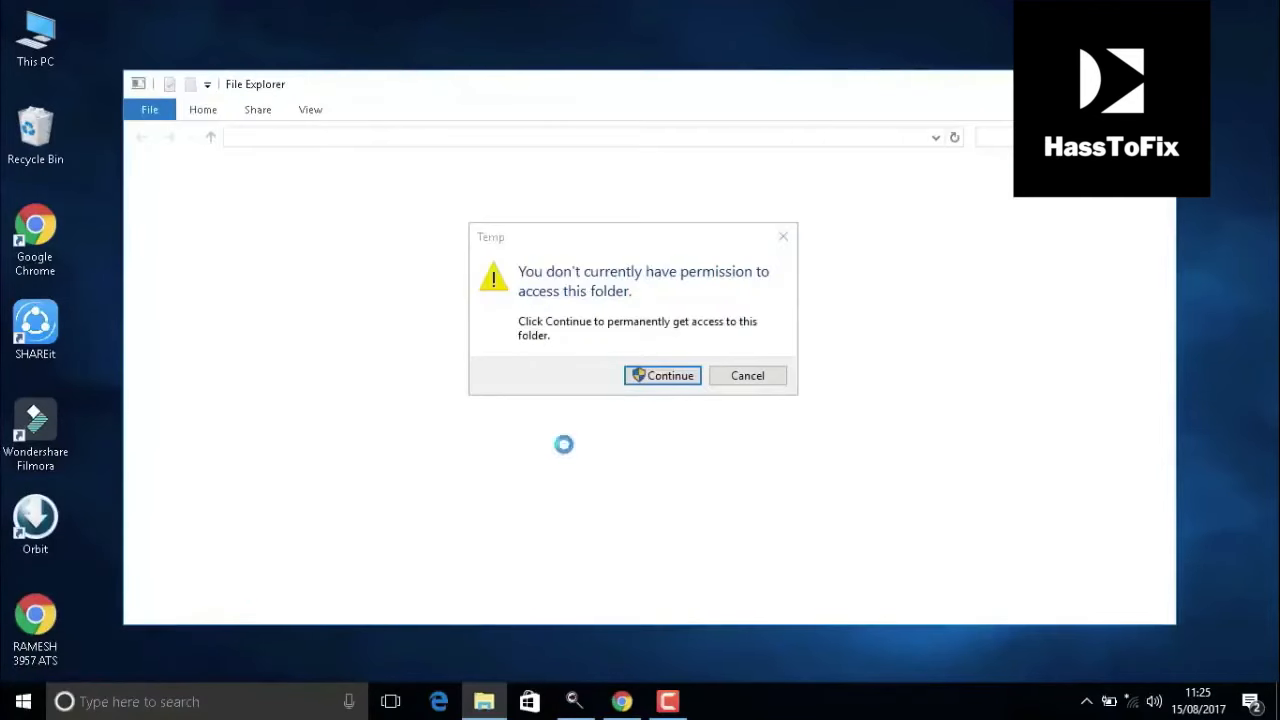
left_click(651, 378)
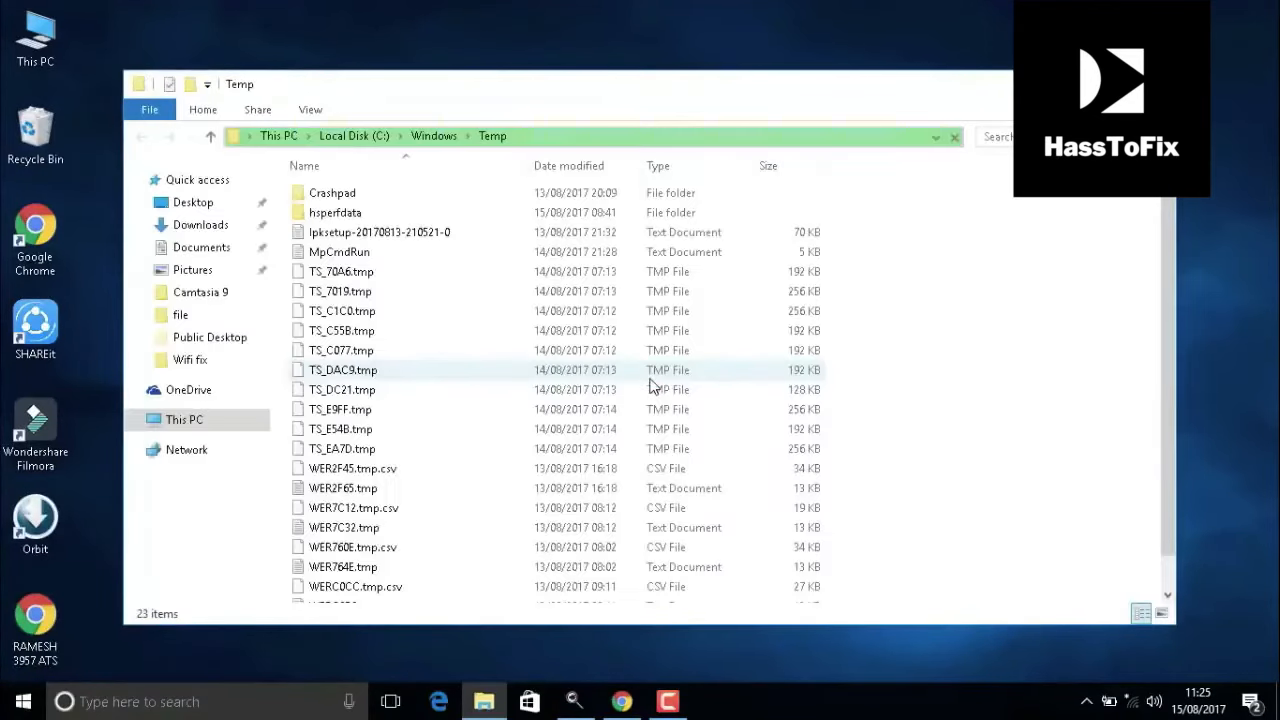
- Delete all files and folders in the Windows Temp folder and close its window
key("ctrl+a")
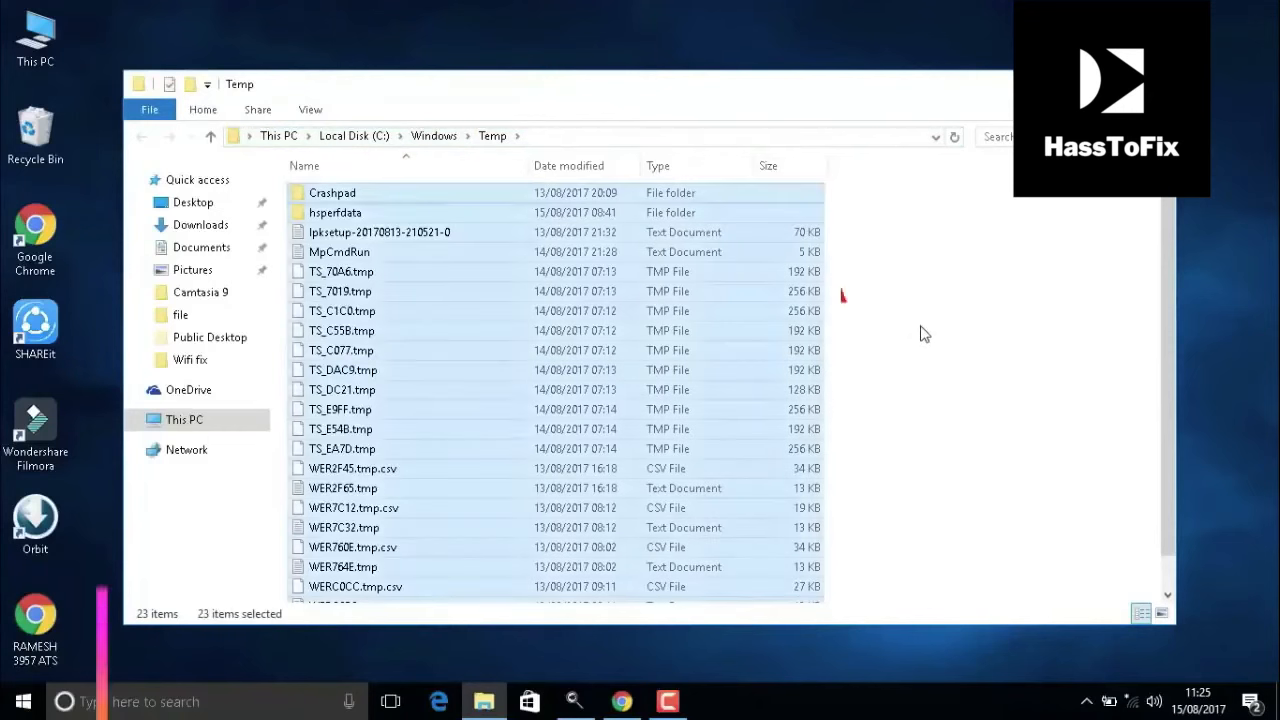
right_click(866, 323)
key("Escape")
key("ctrl+a")
right_click(737, 298)
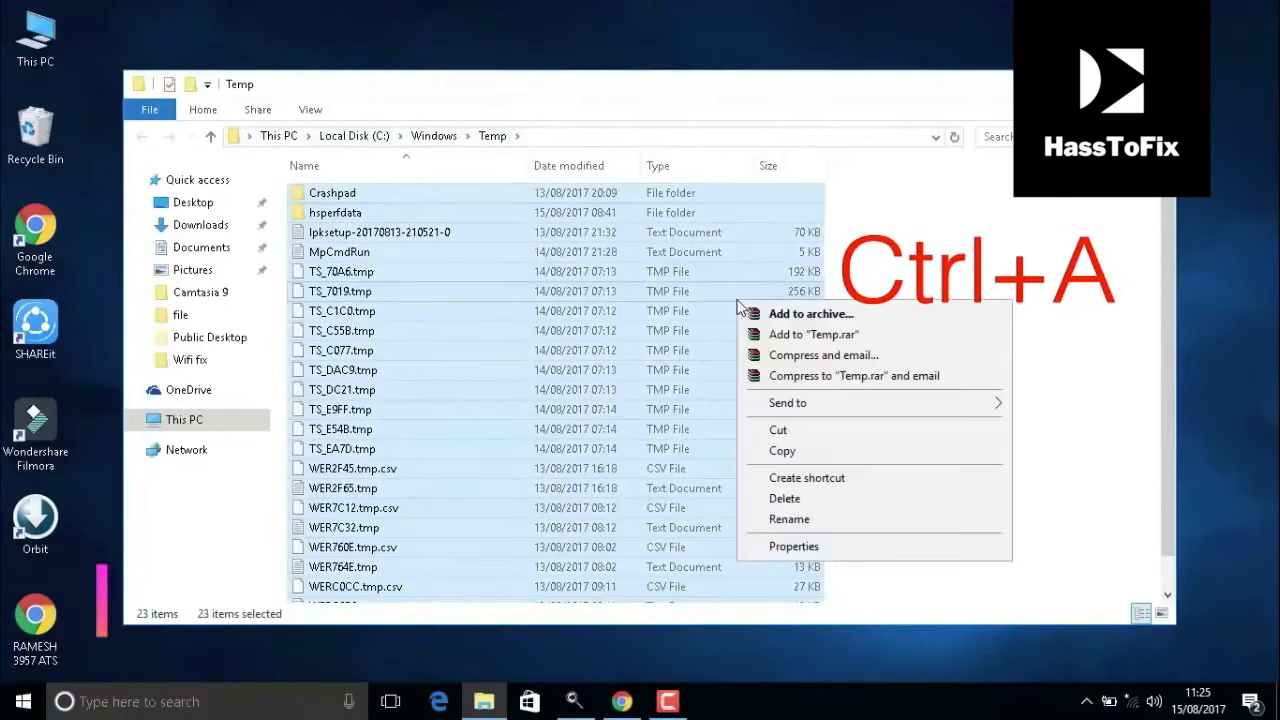
left_click(840, 499)
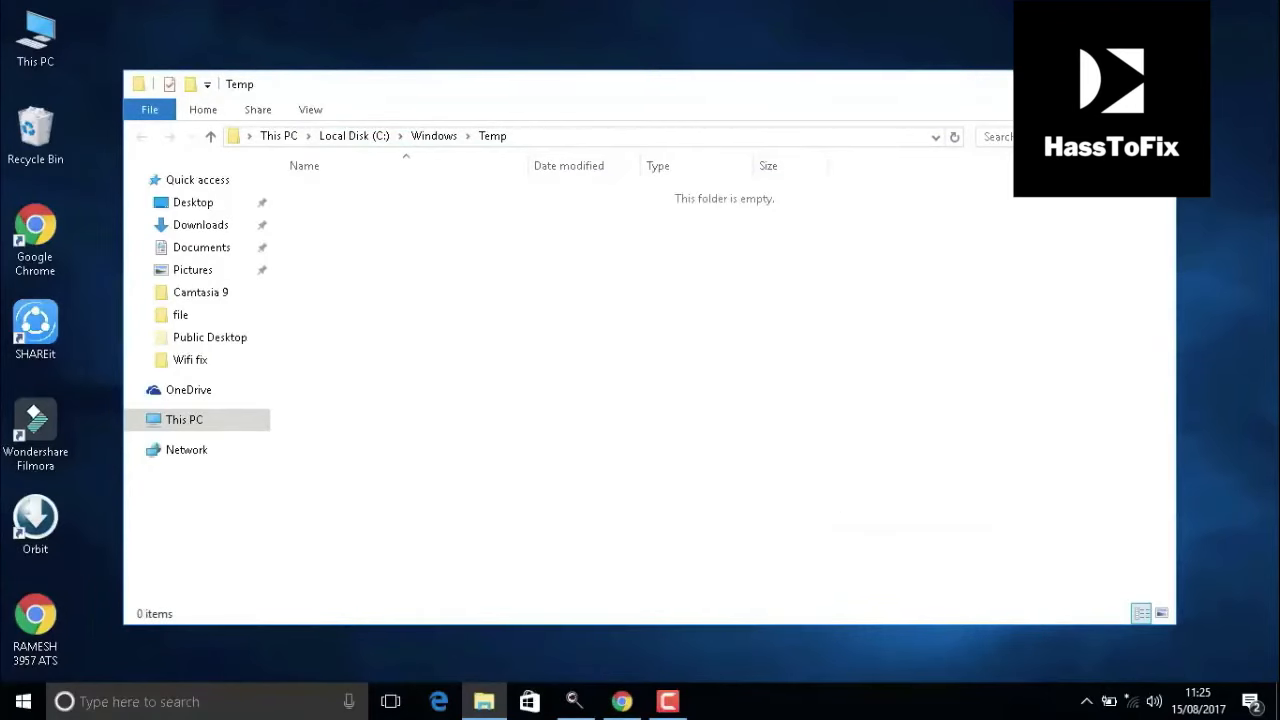
left_click(1154, 84)
- Find Run by searching for "run" and use it to open the Windows Prefetch folder with "prefetch"
left_click(23, 701)
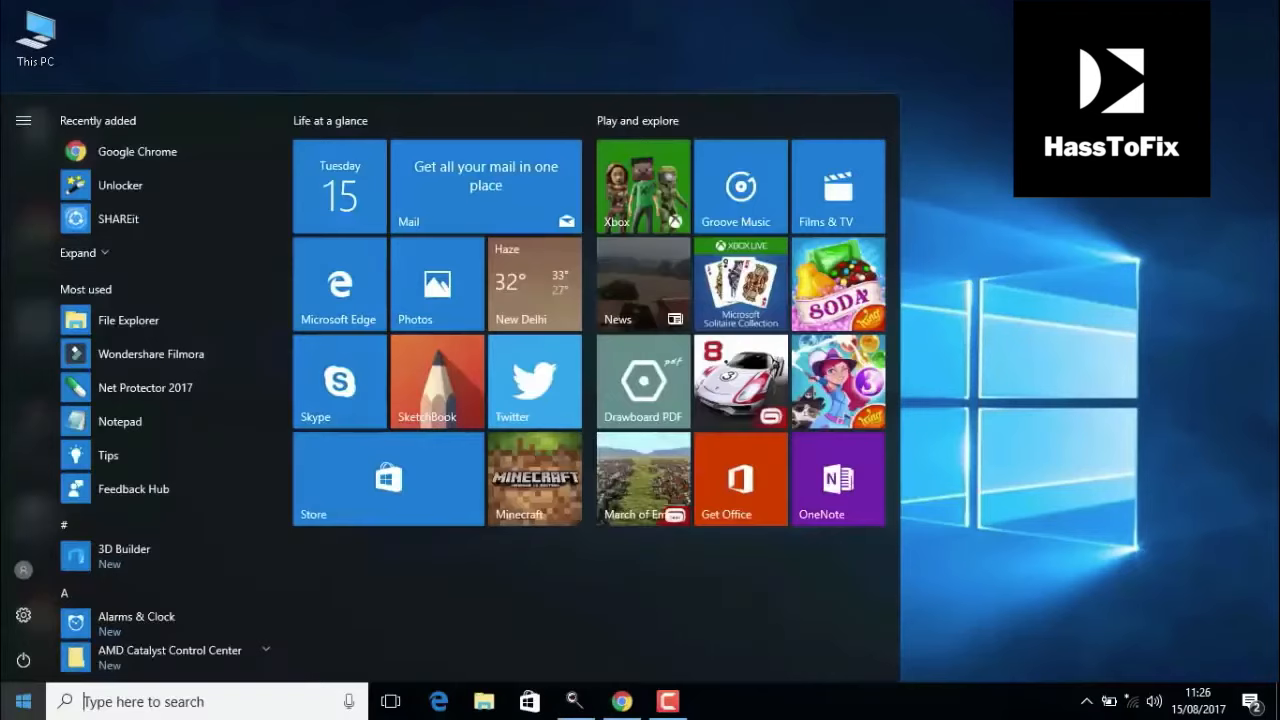
type("run")
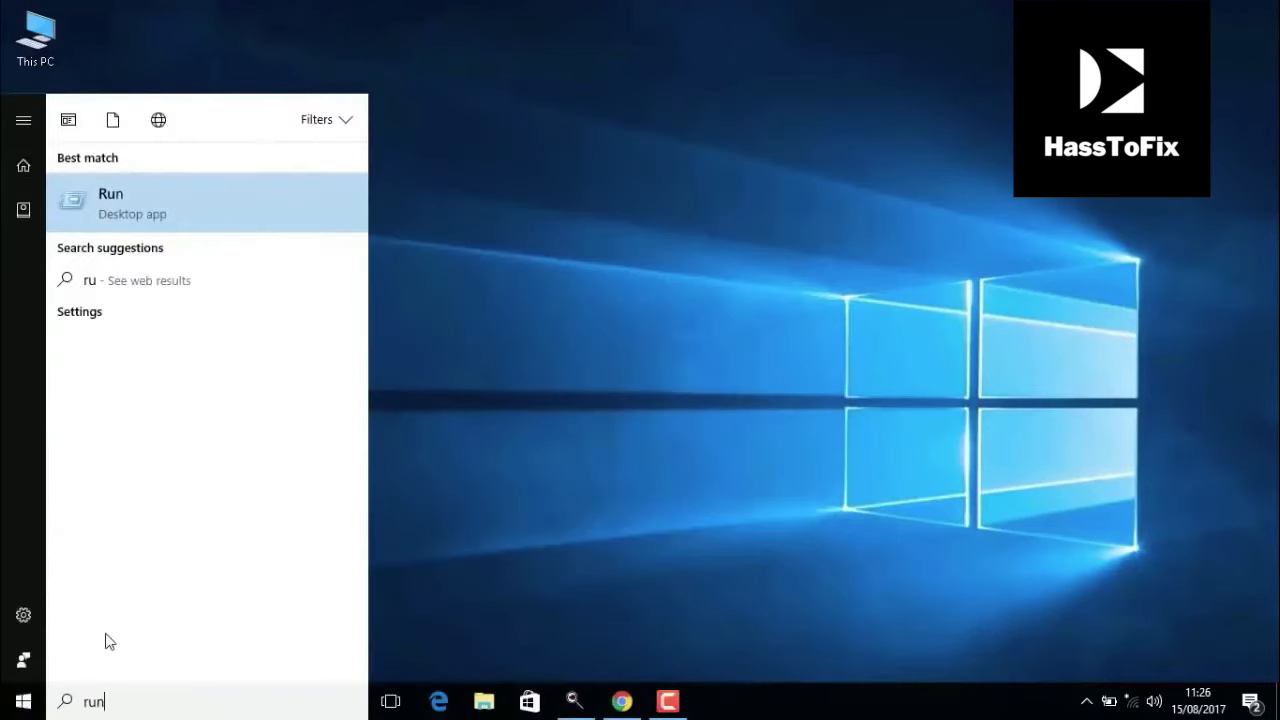
left_click(115, 207)
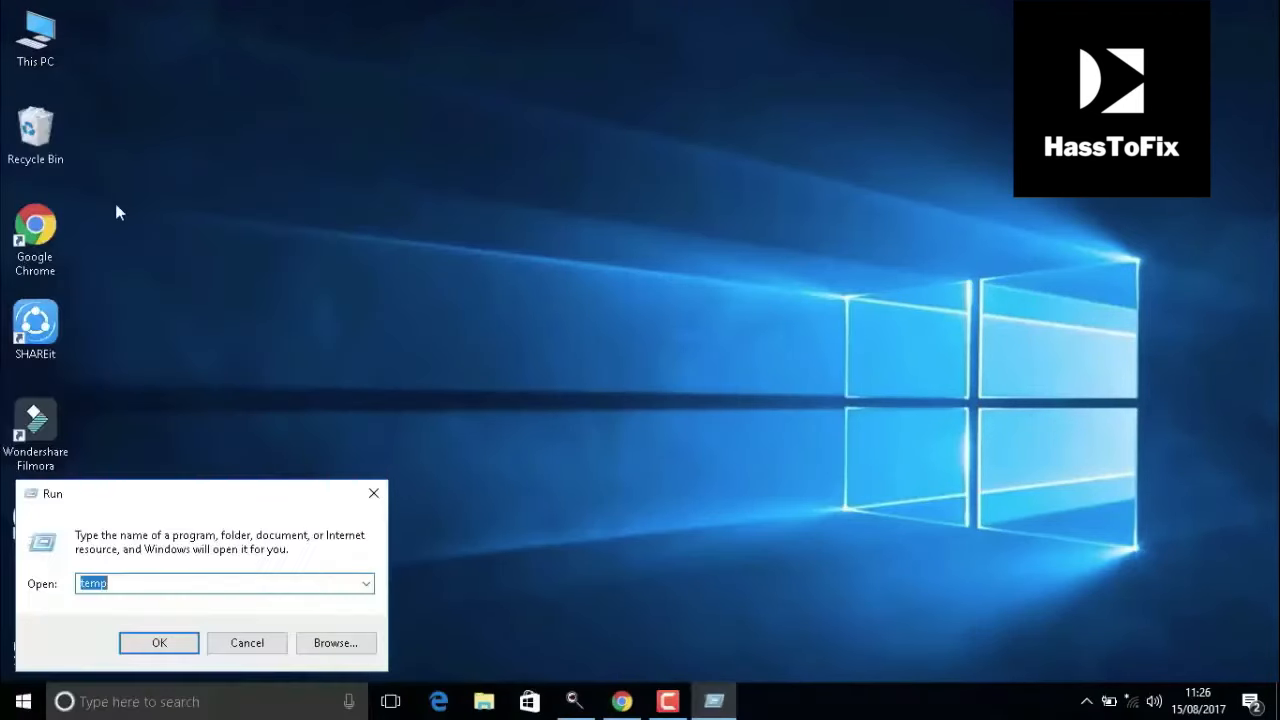
type("pre")
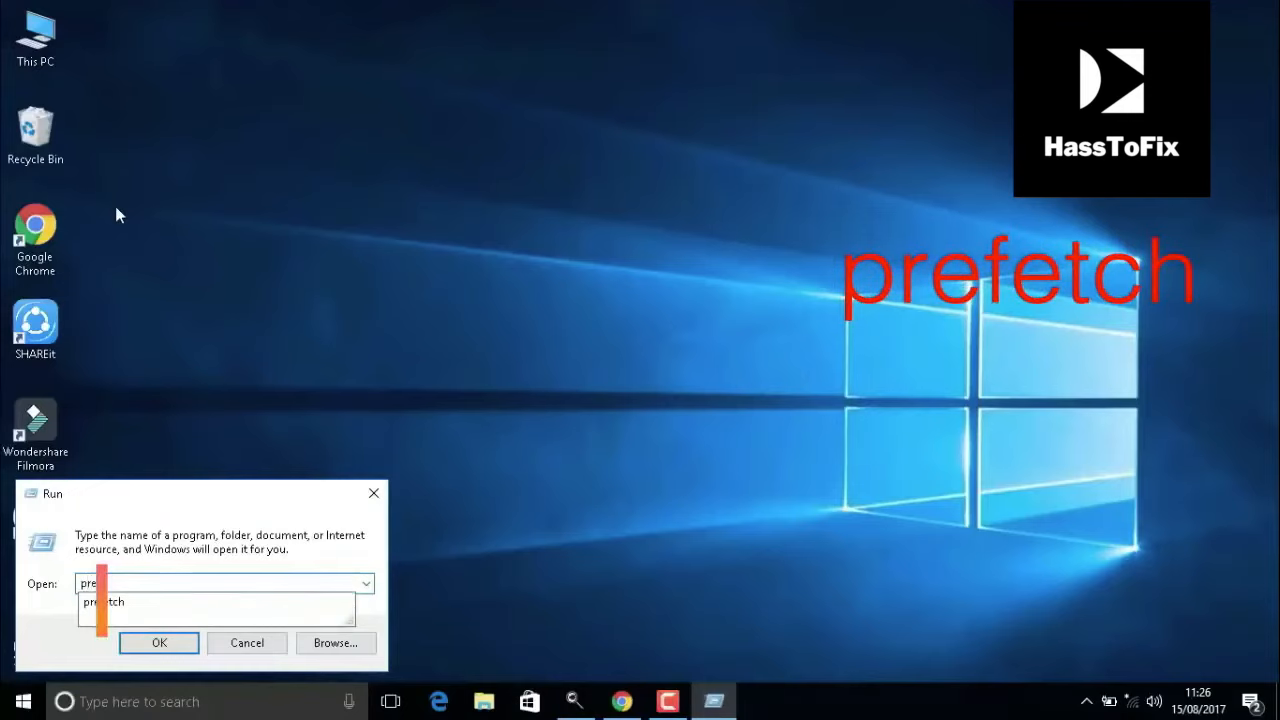
type("fetch")
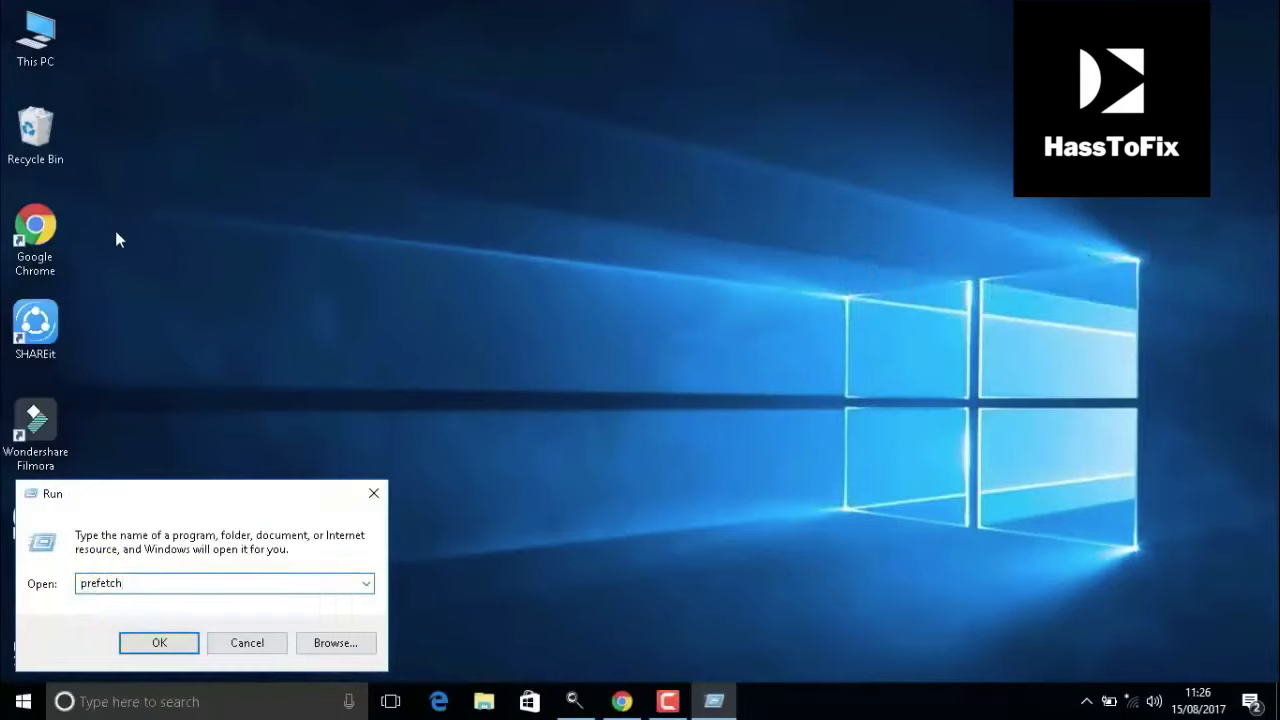
left_click(162, 648)
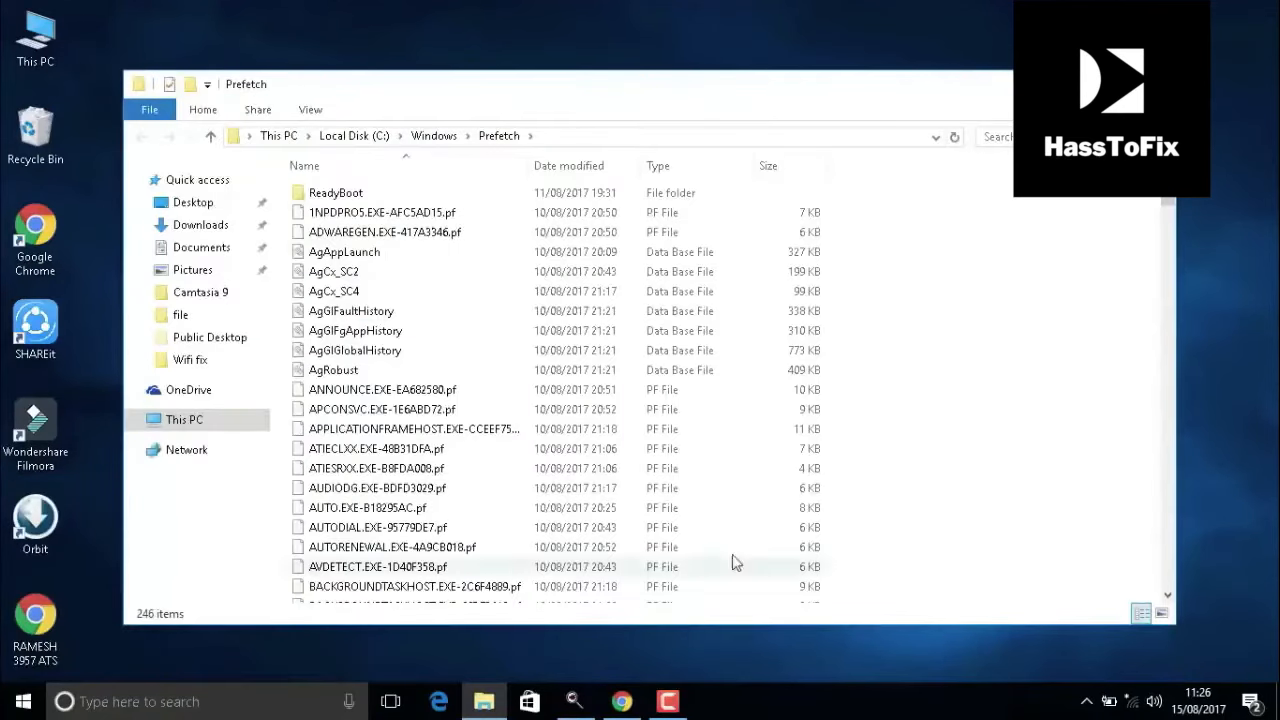
- Delete all contents of the Prefetch folder and close its window
key("ctrl+a")
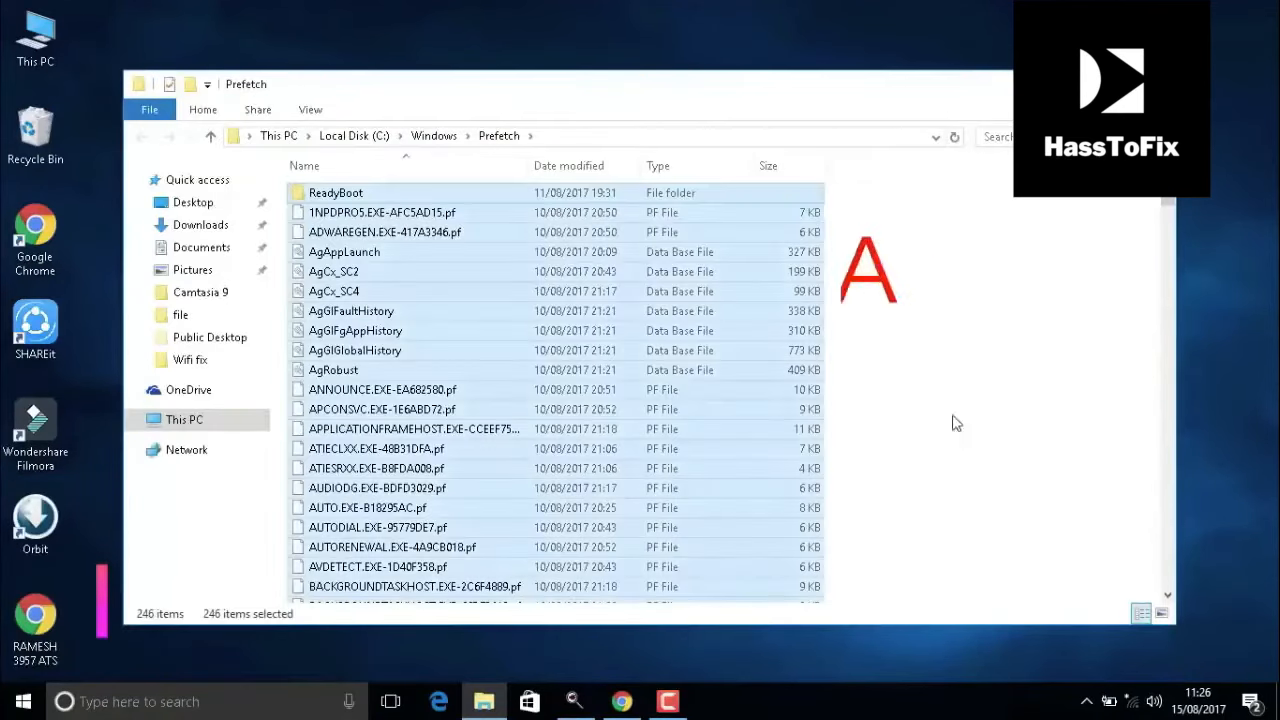
right_click(766, 397)
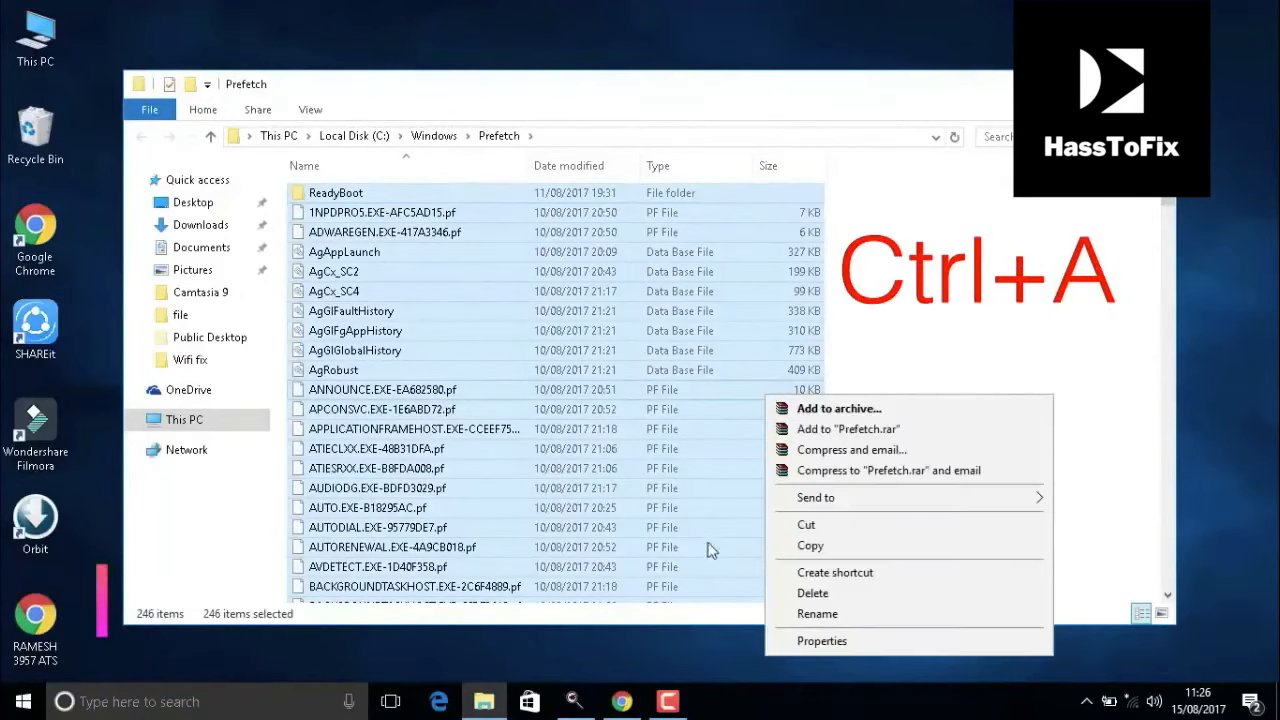
left_click(800, 592)
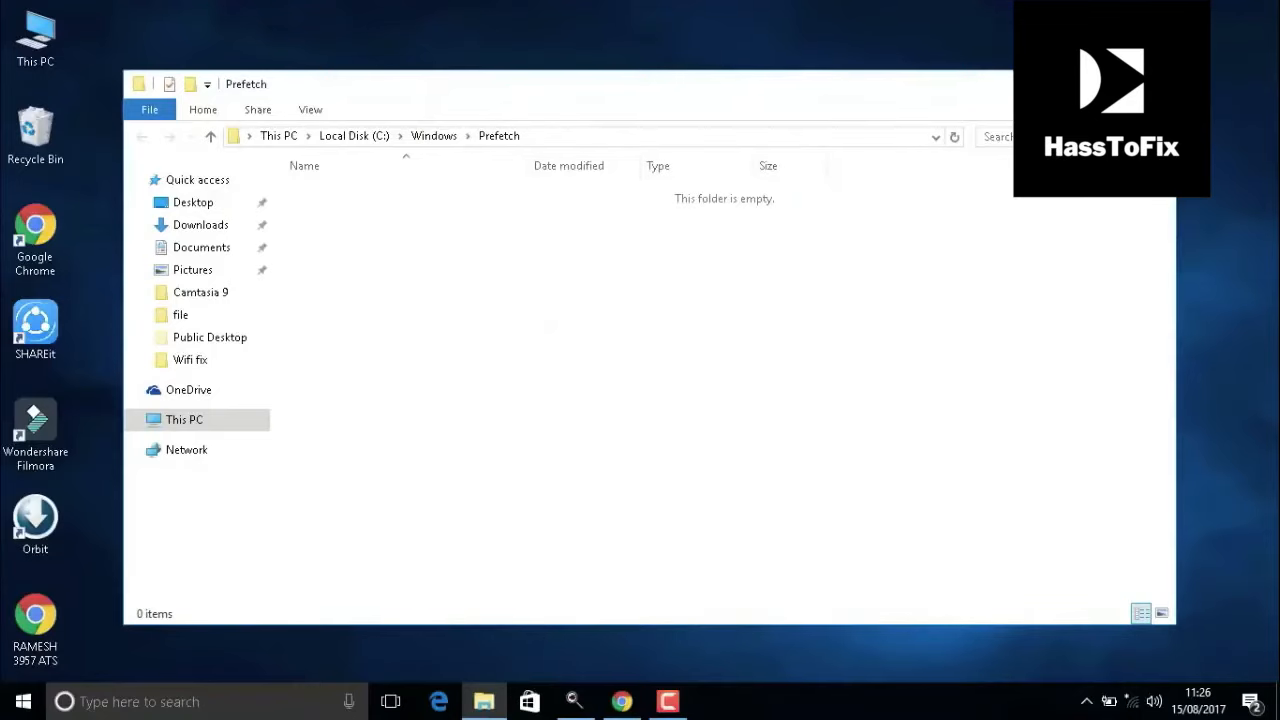
left_click(1154, 83)
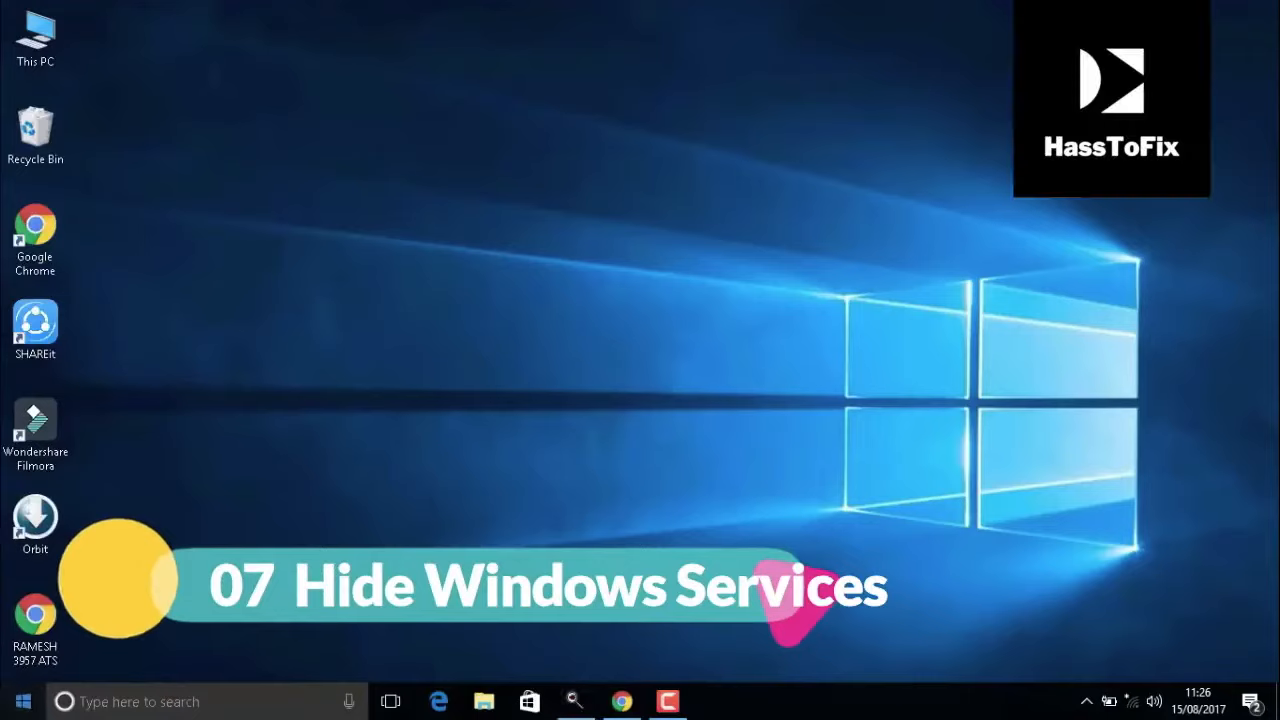
- Find Run by searching for "run" and use it to open System Configuration with "msconfig"
key("super")
type("run")
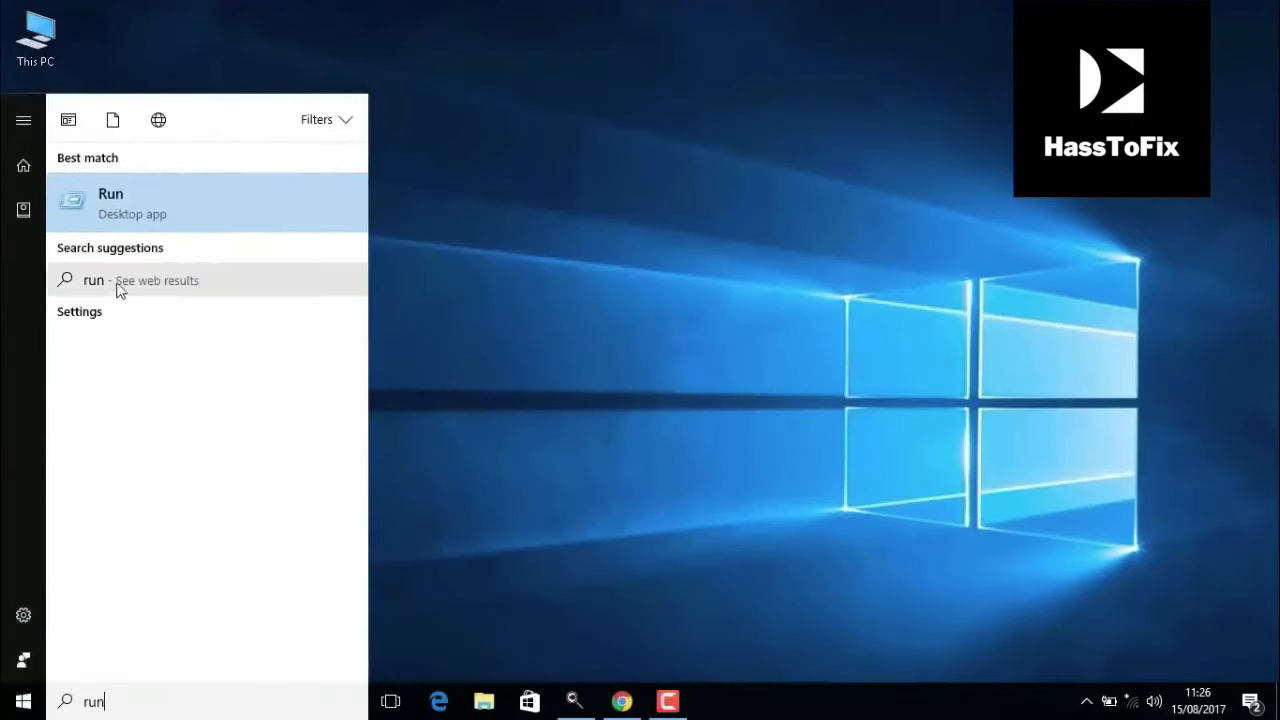
left_click(116, 204)
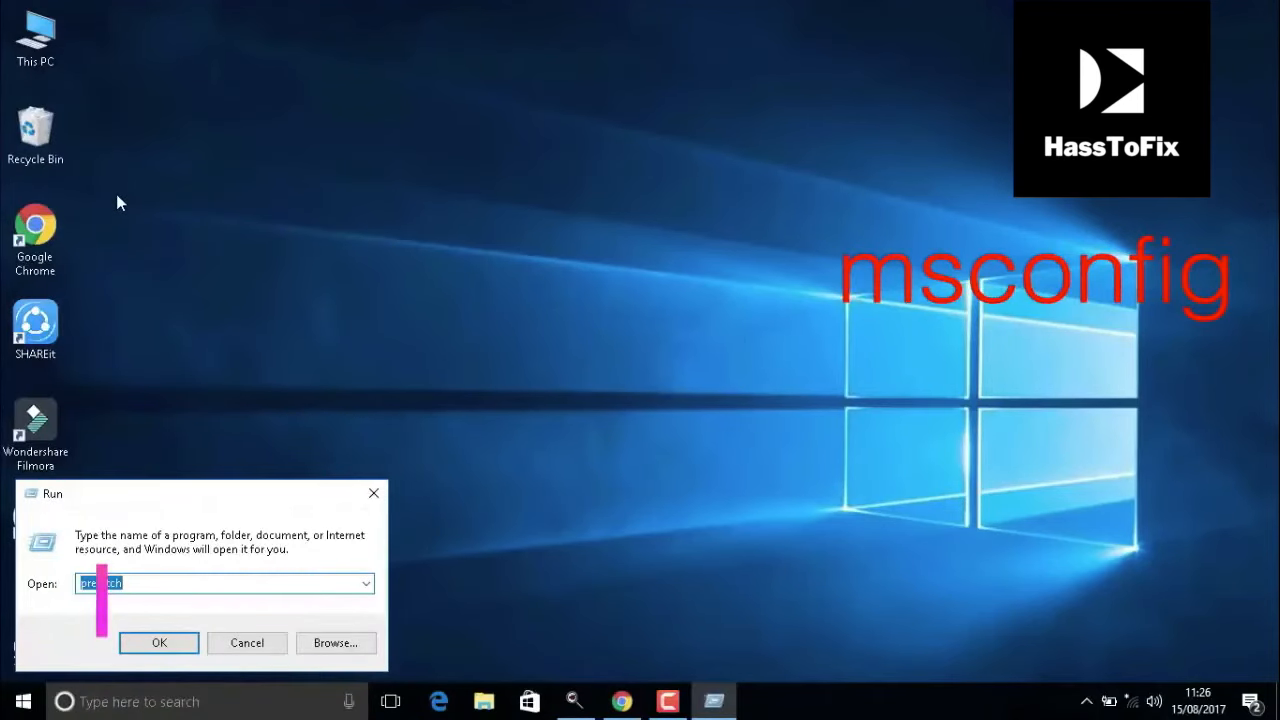
type("msconfig")
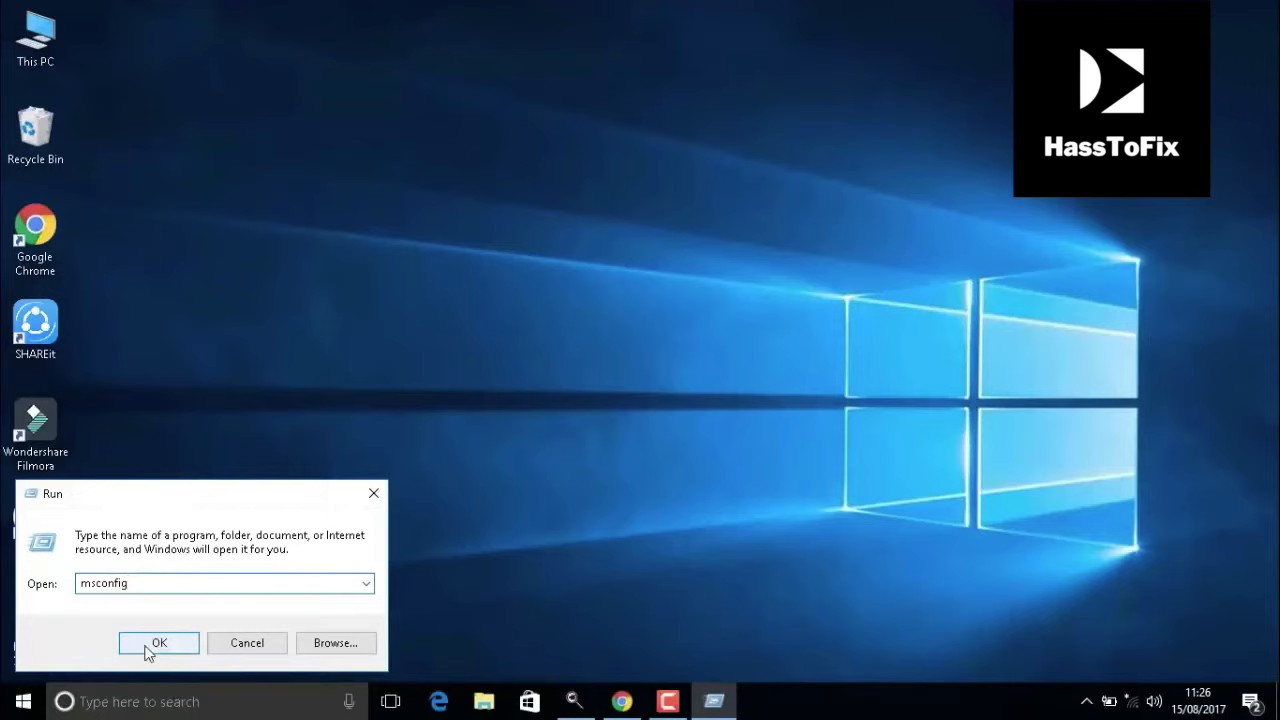
left_click(148, 650)
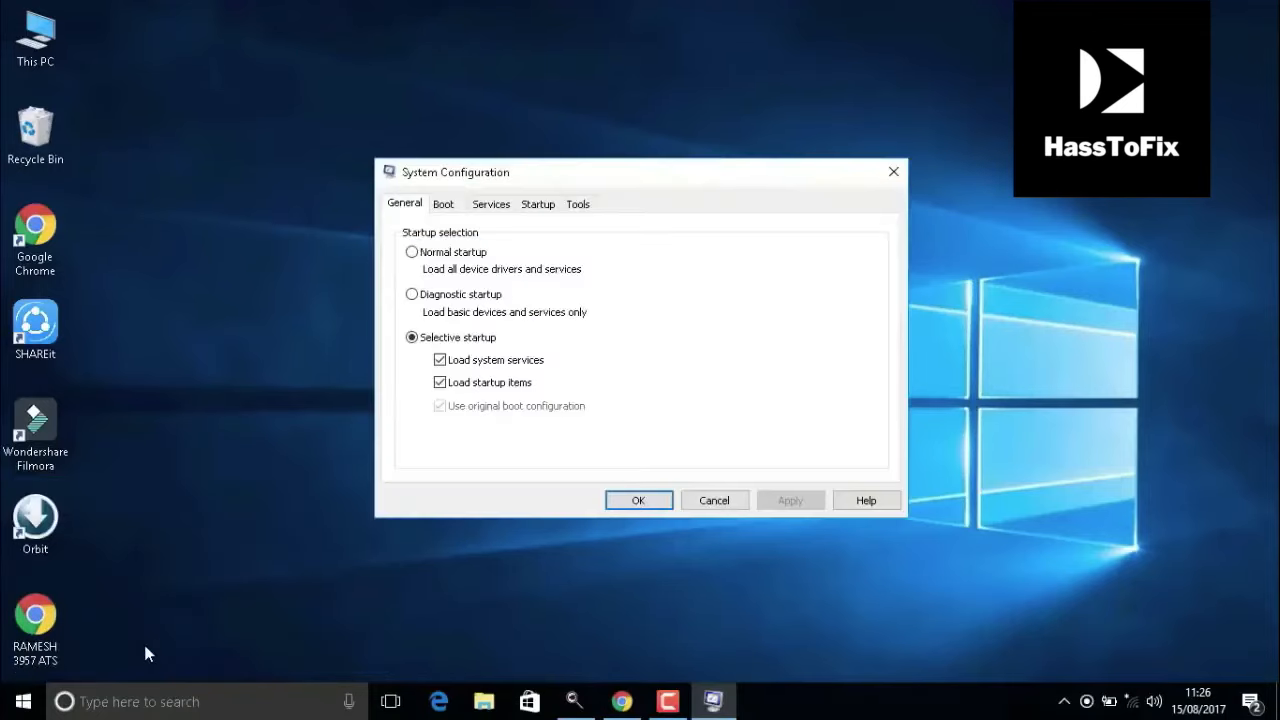
- Hide all Microsoft services in System Configuration's services list and accept the settings
left_click(506, 208)
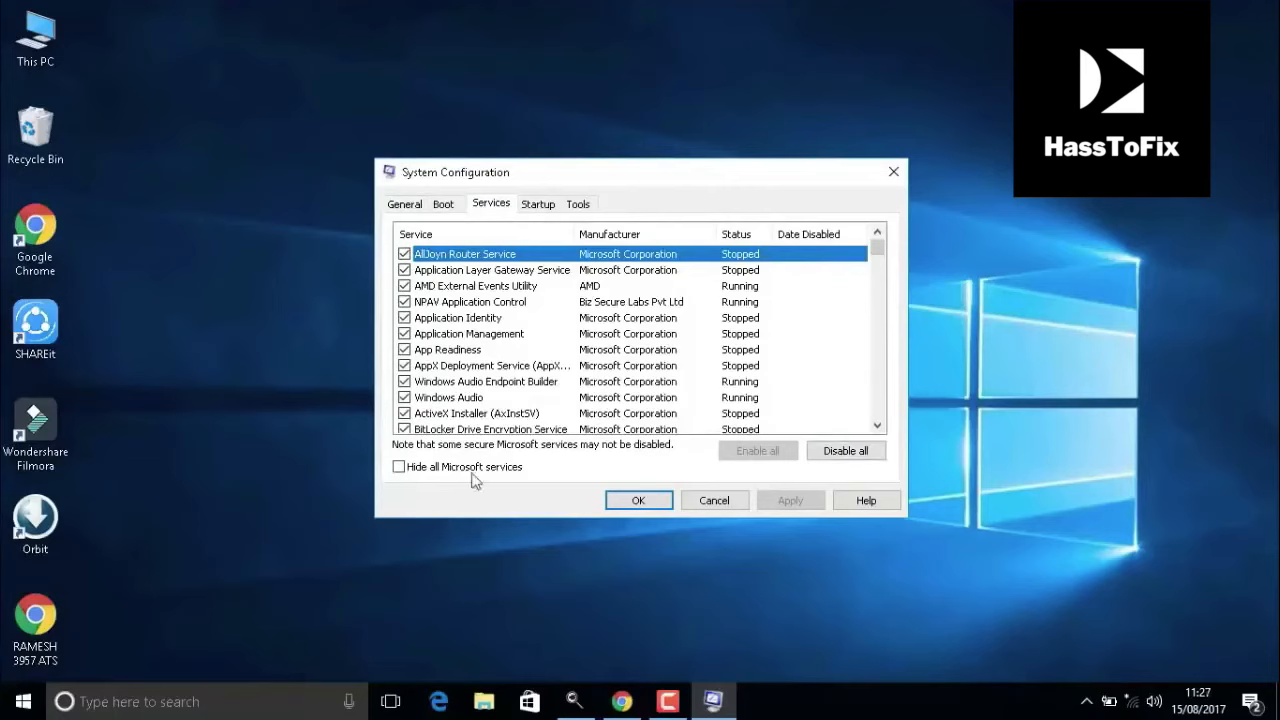
left_click(399, 467)
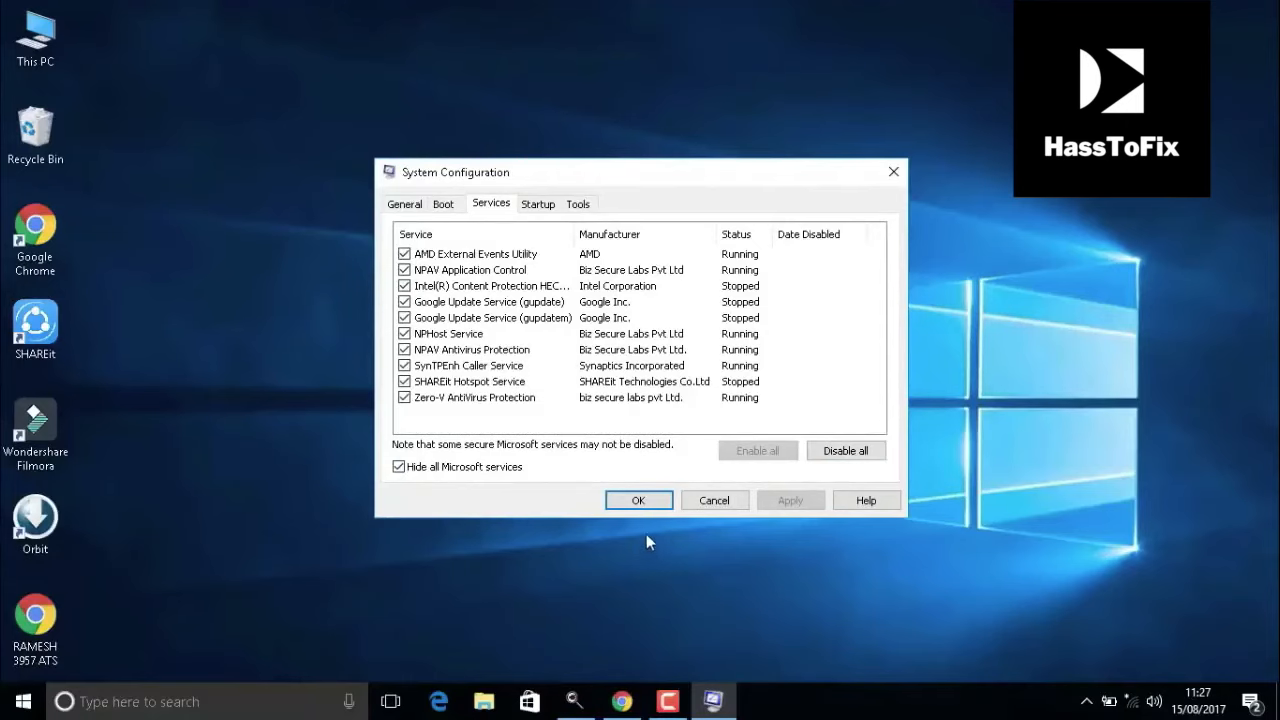
left_click(630, 502)
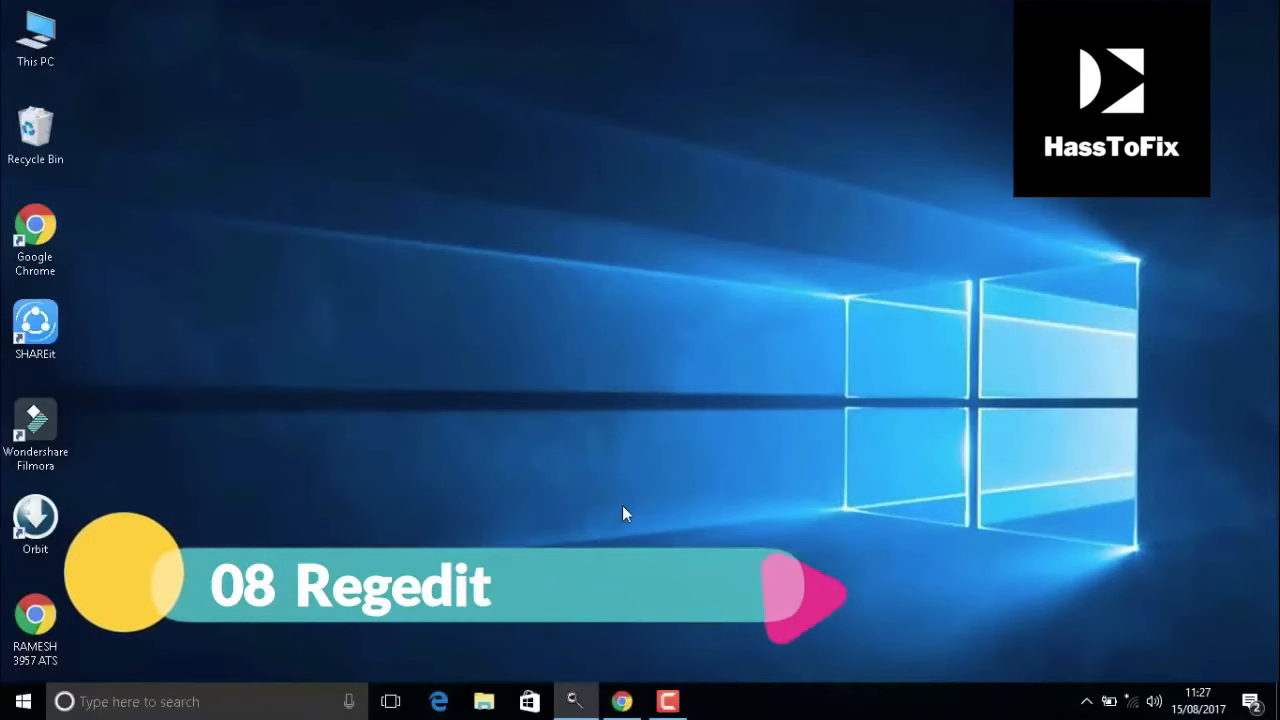
- Find Run by searching for "run" and use it to open Registry Editor with "regedit"
left_click(22, 705)
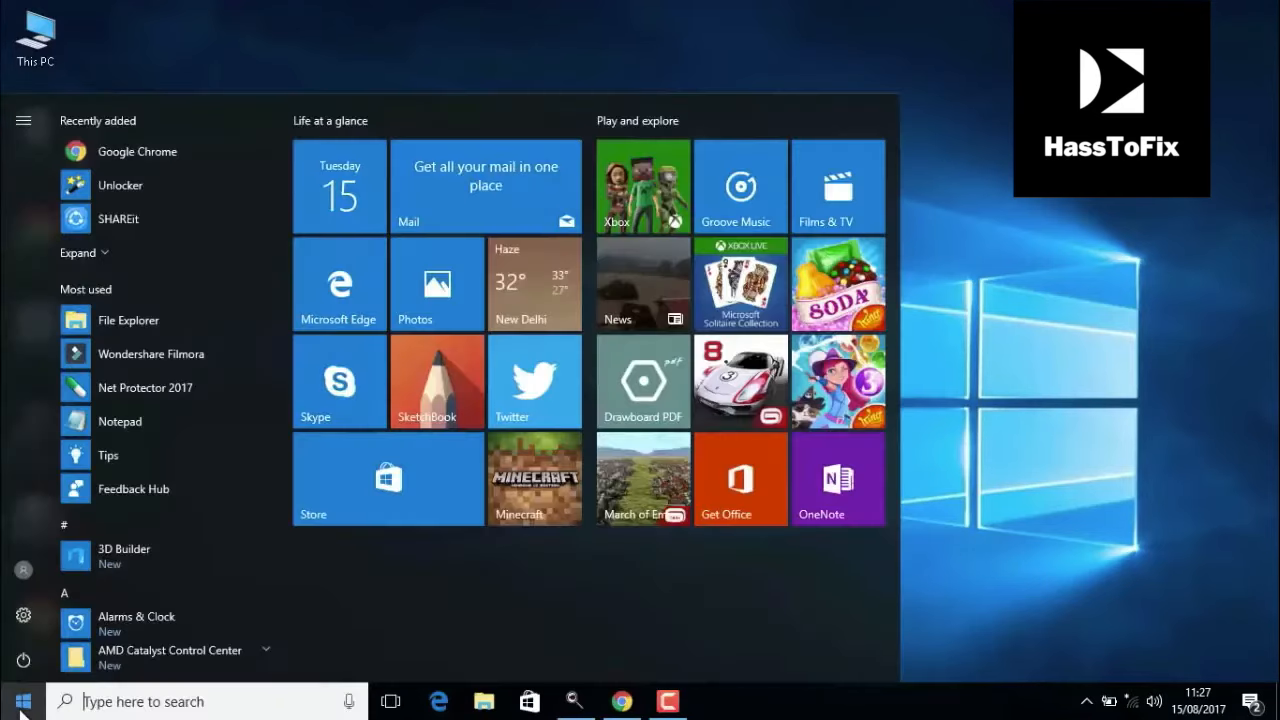
left_click(171, 694)
type("r")
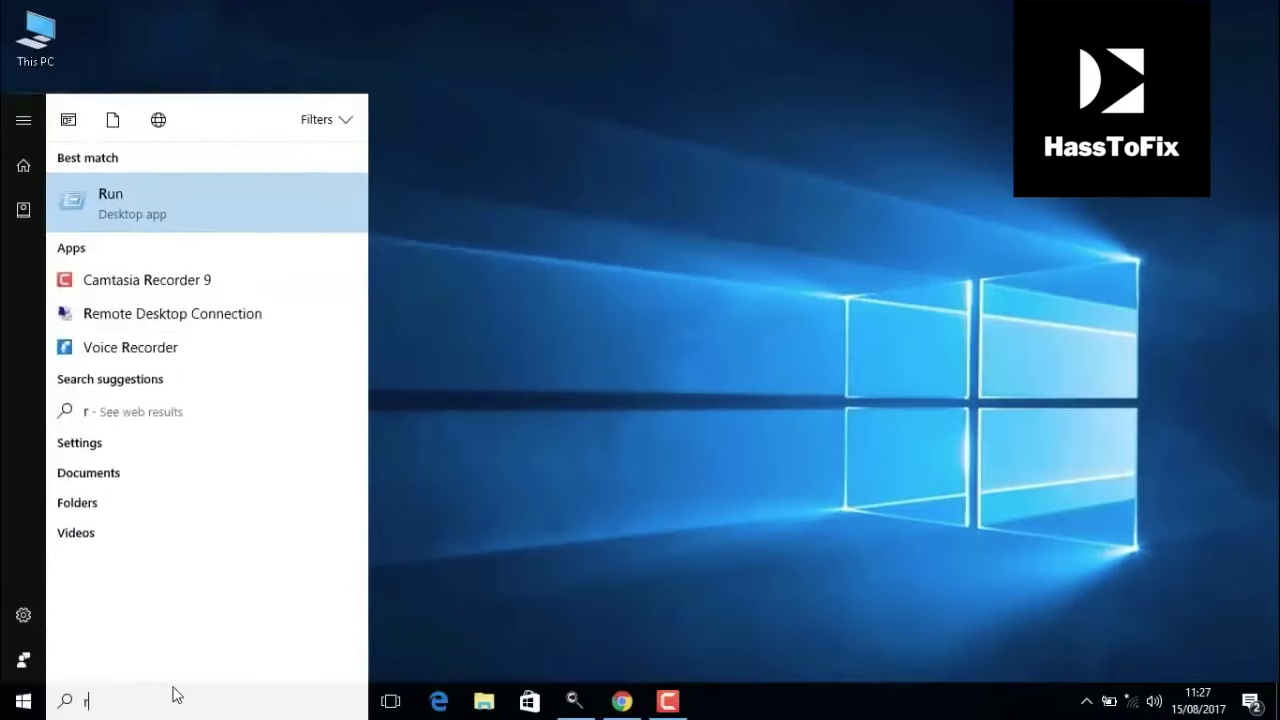
type("un")
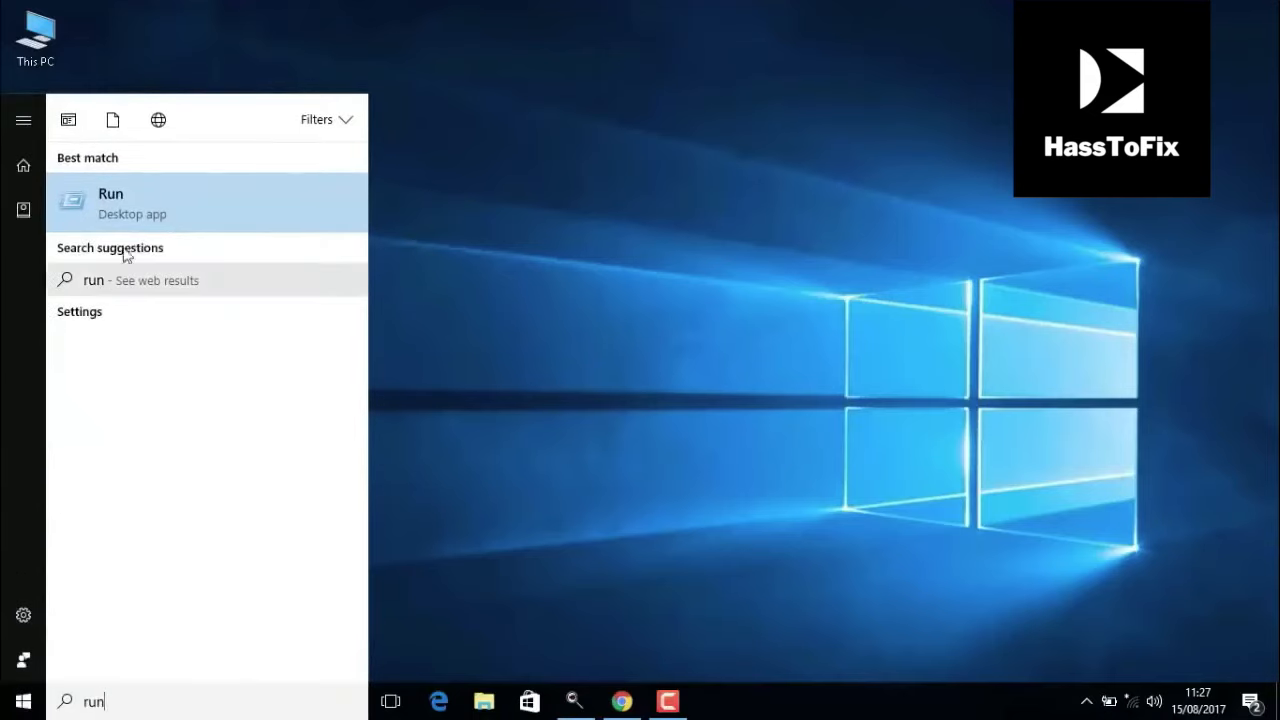
left_click(118, 215)
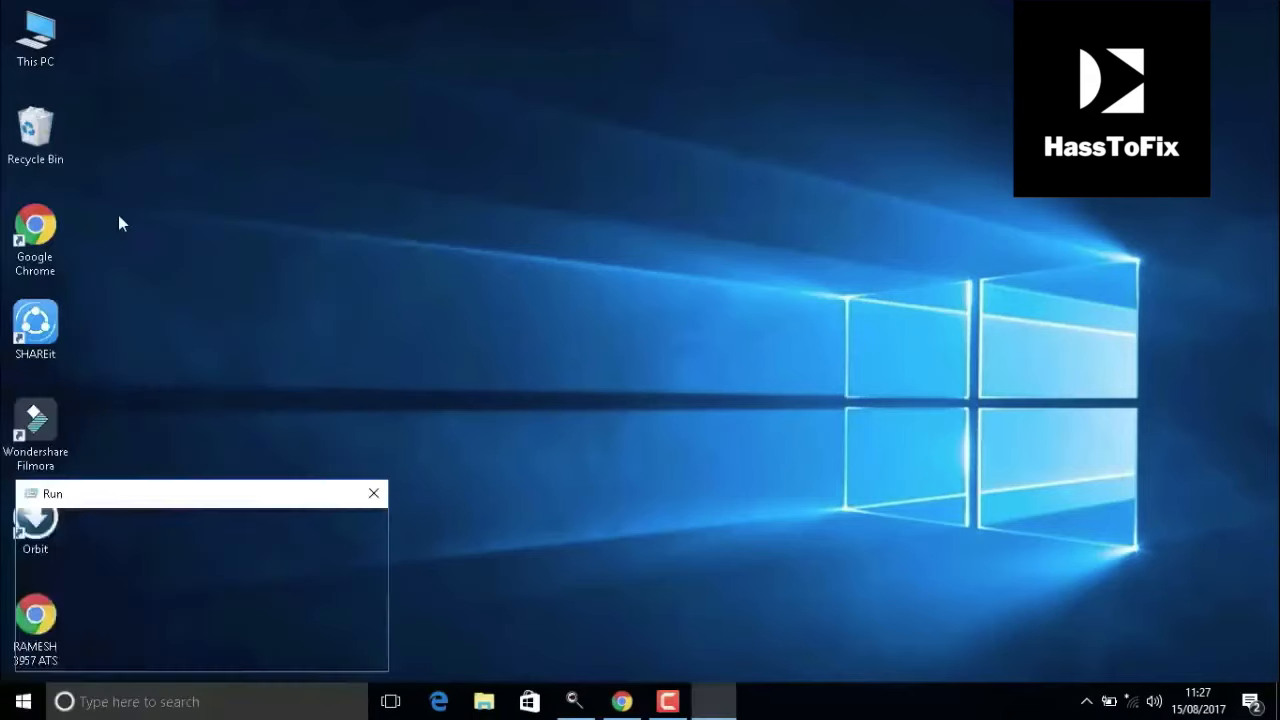
type("regedit")
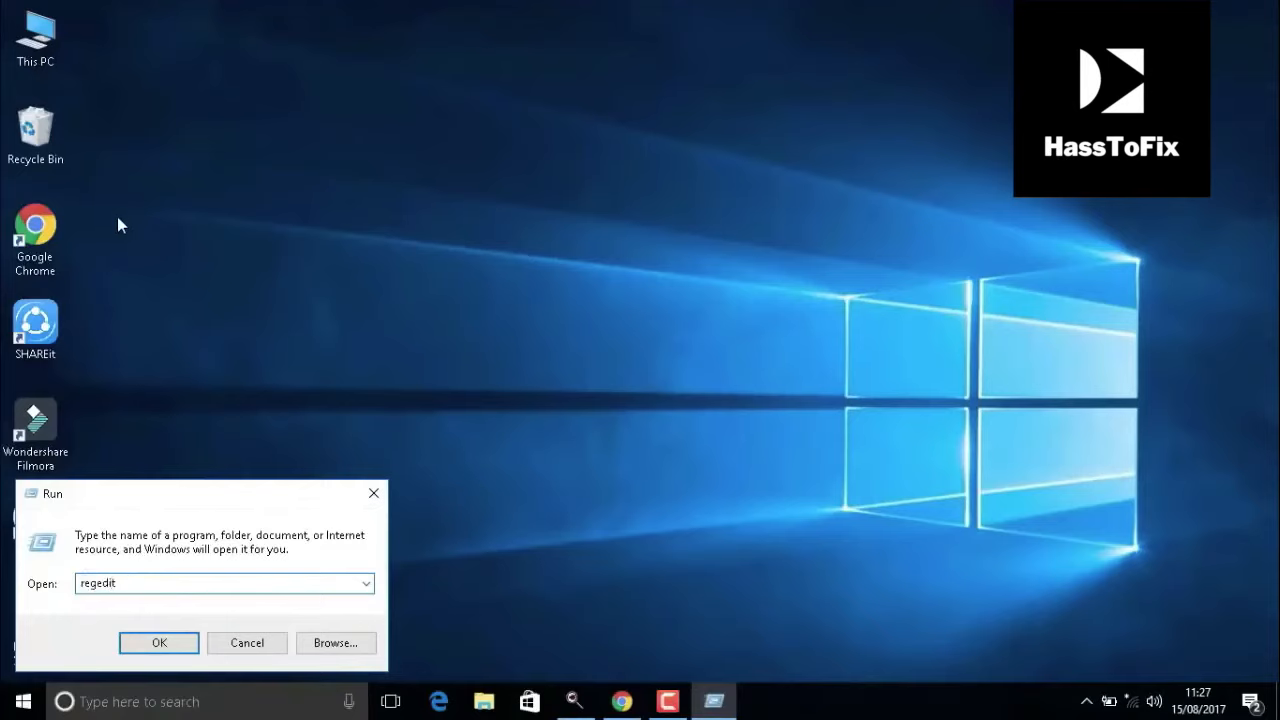
left_click(139, 643)
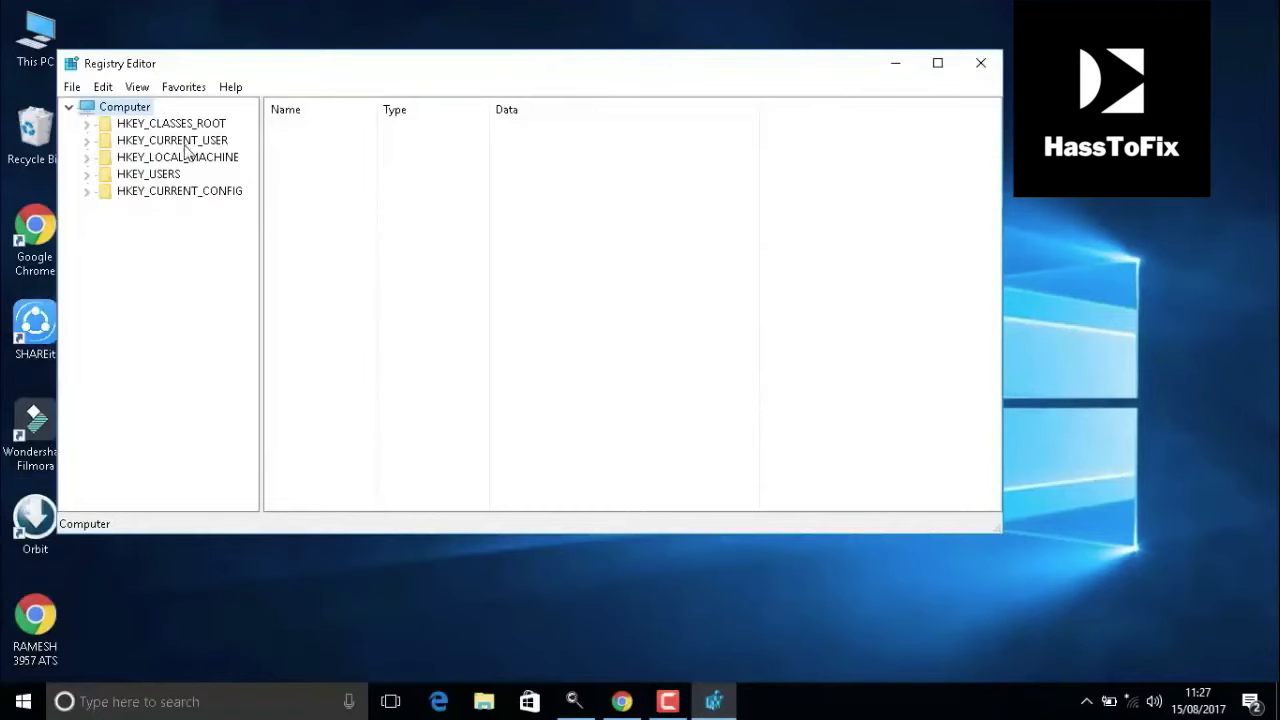
- Set the MouseHoverTime value to 10 in the registry key HKEY_CURRENT_USER\Control Panel\Mouse
double_click(151, 143)
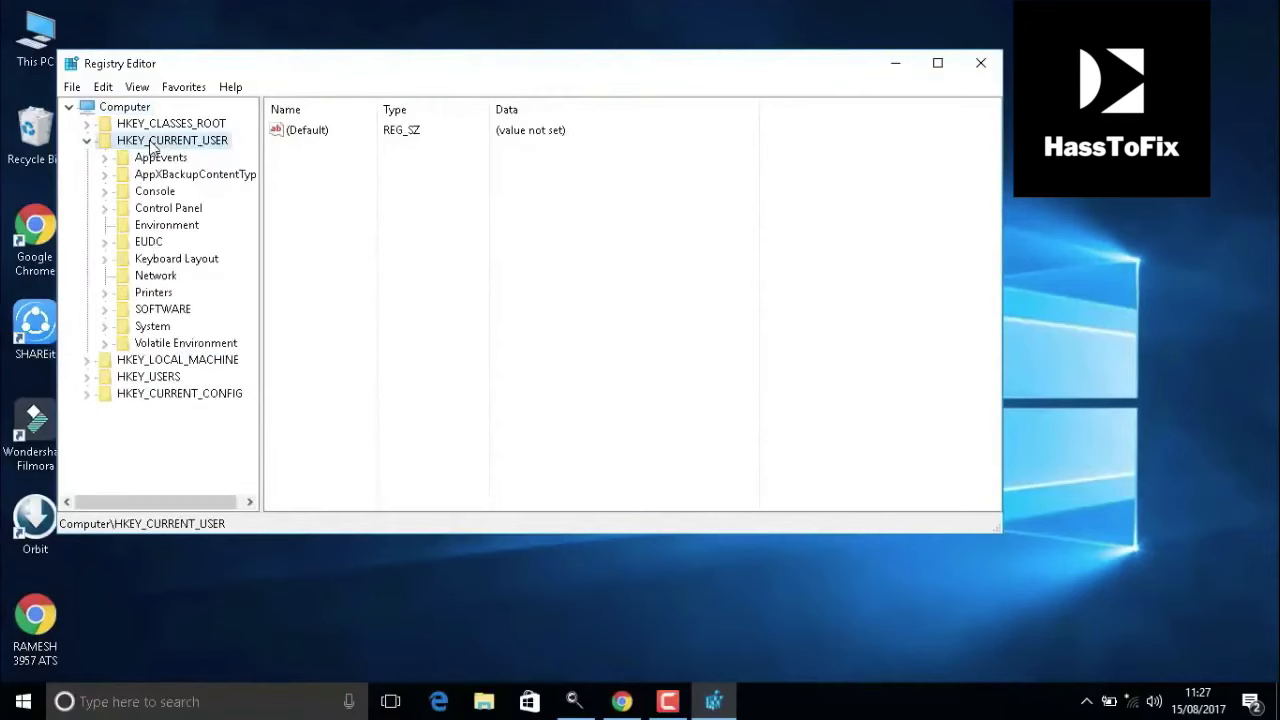
double_click(160, 210)
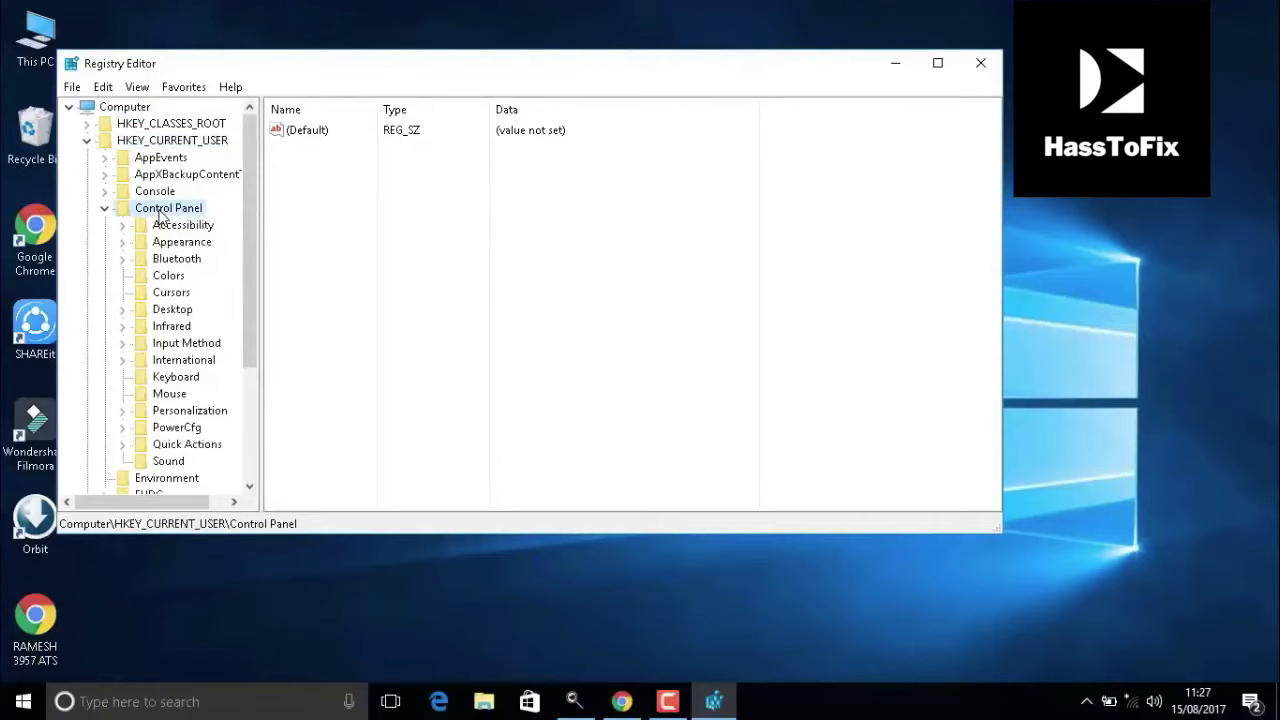
left_click(175, 398)
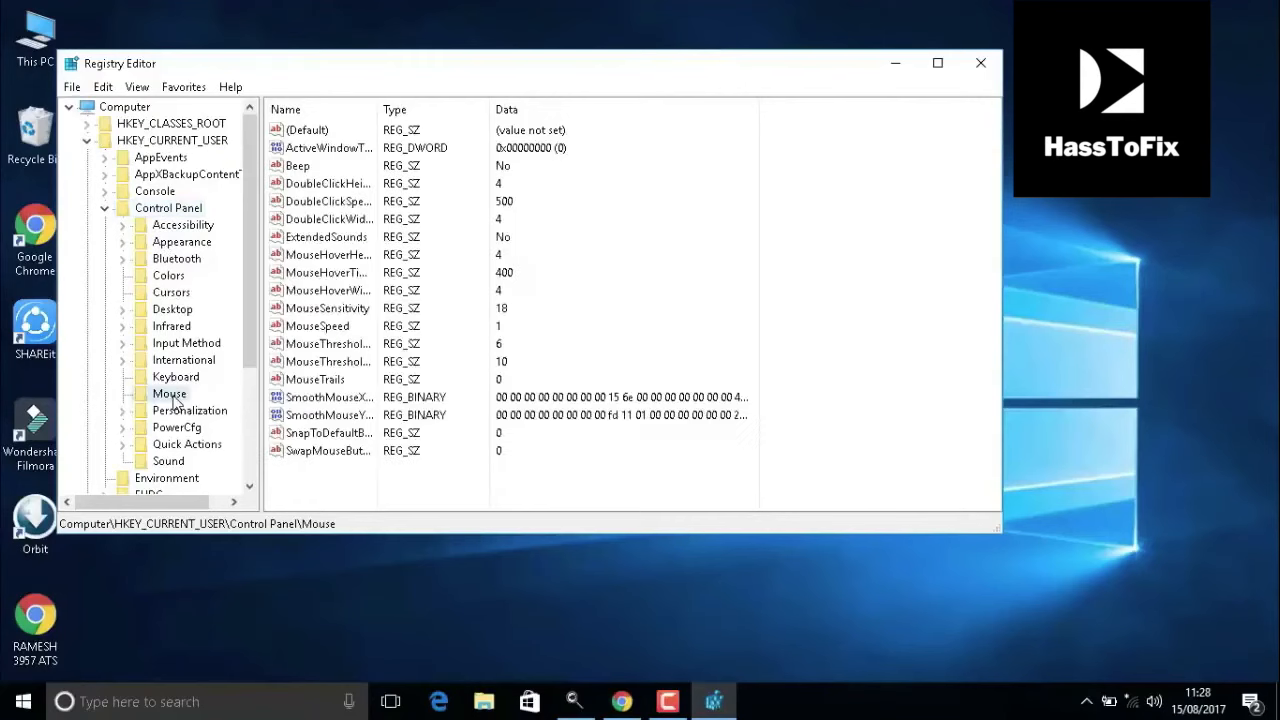
left_click(352, 282)
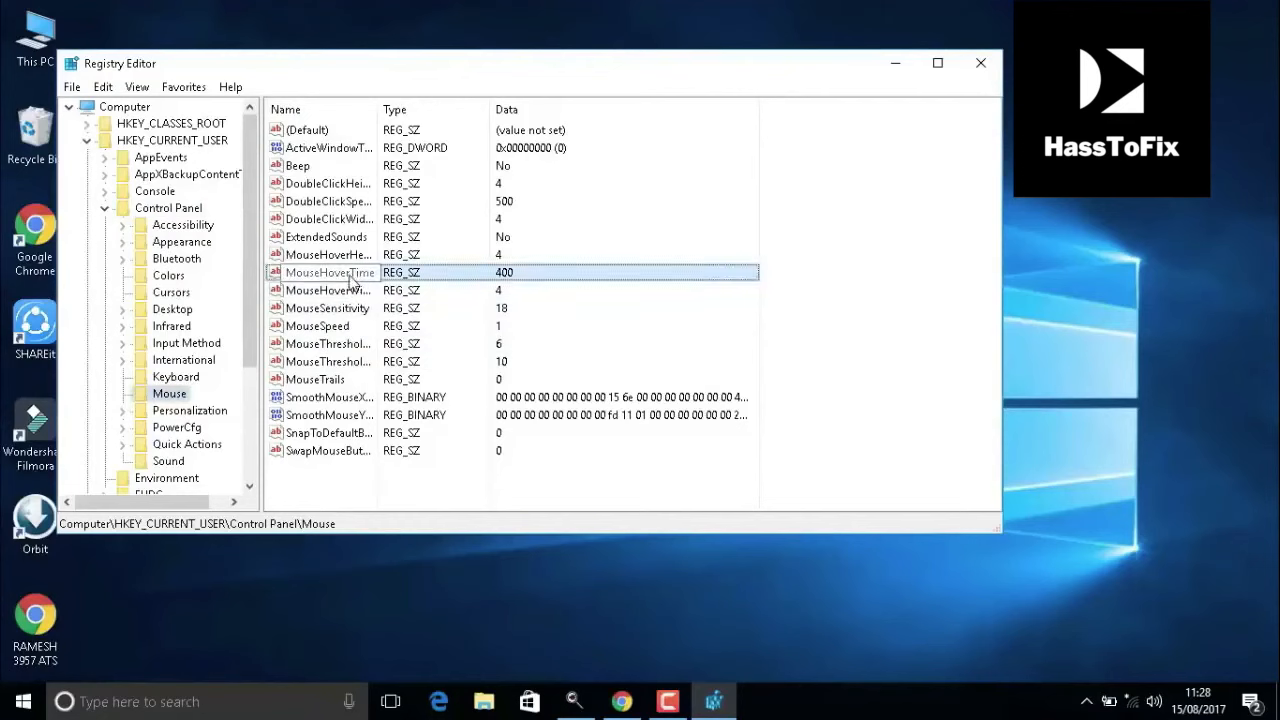
double_click(350, 282)
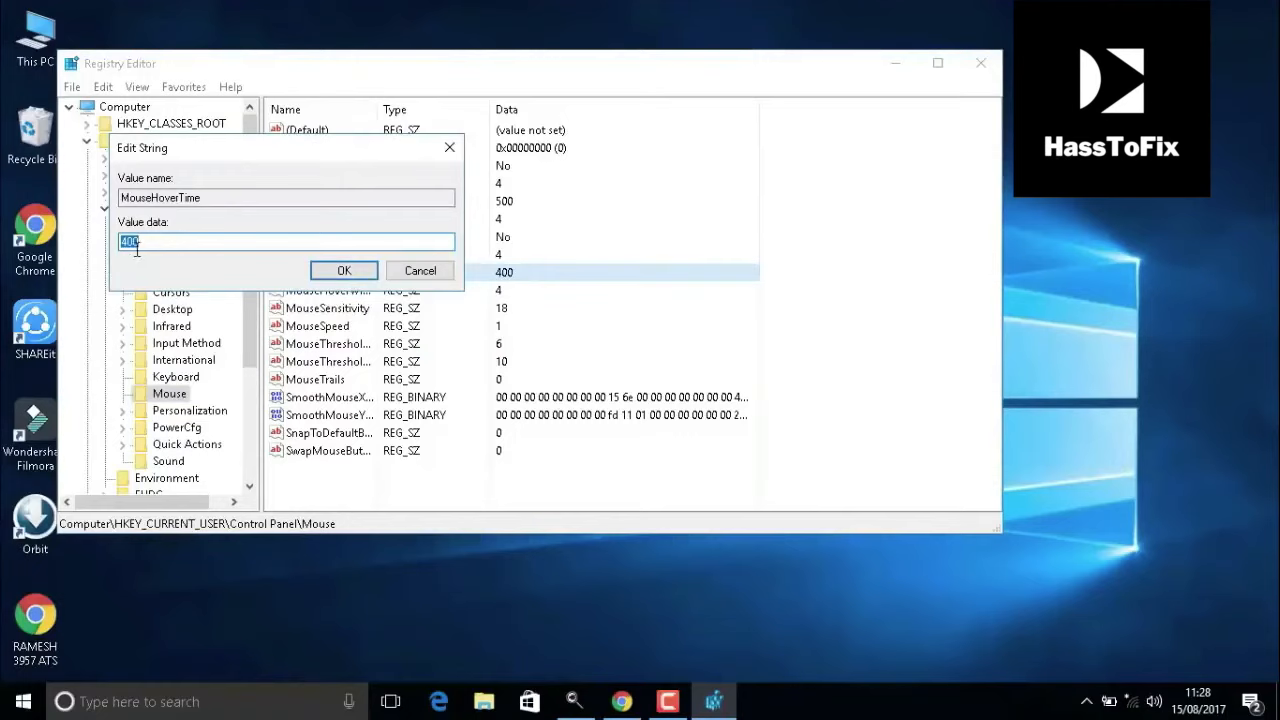
type("10")
left_click(341, 272)
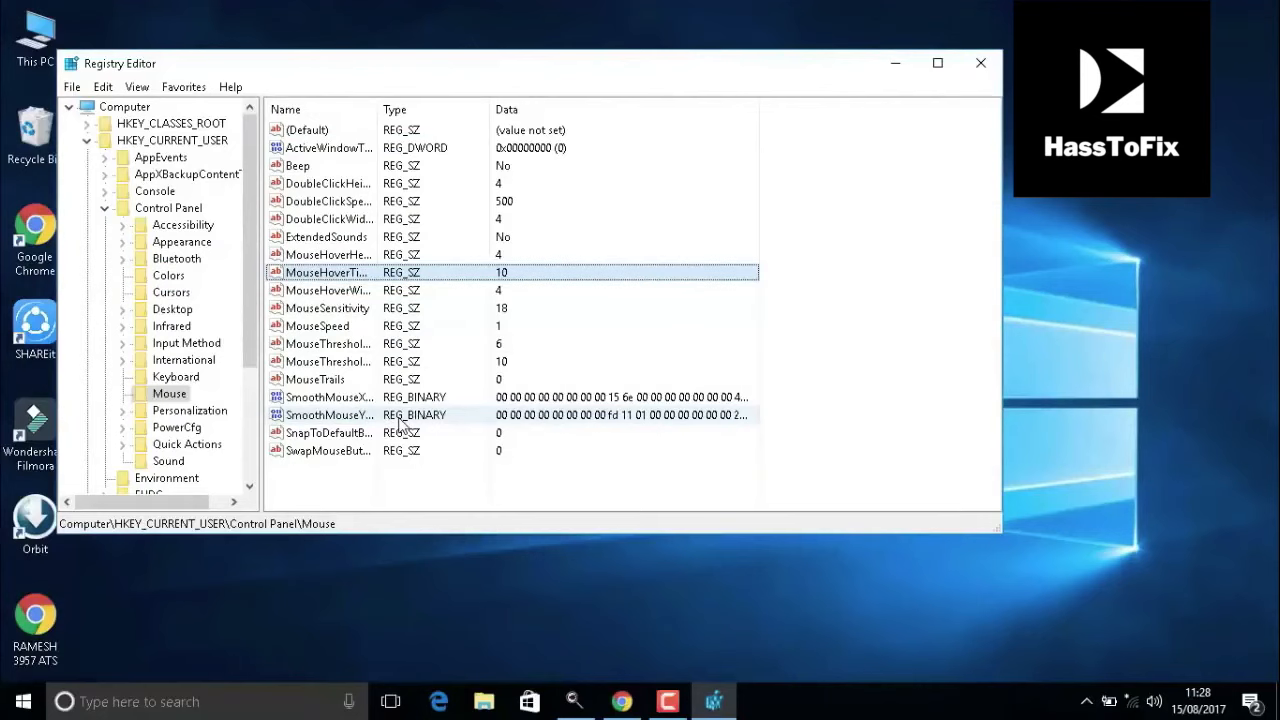
- Set the MenuShowDelay value to 10 in the registry key HKEY_CURRENT_USER\Control Panel\Desktop and close Registry Editor
left_click_drag(250, 362, 268, 450)
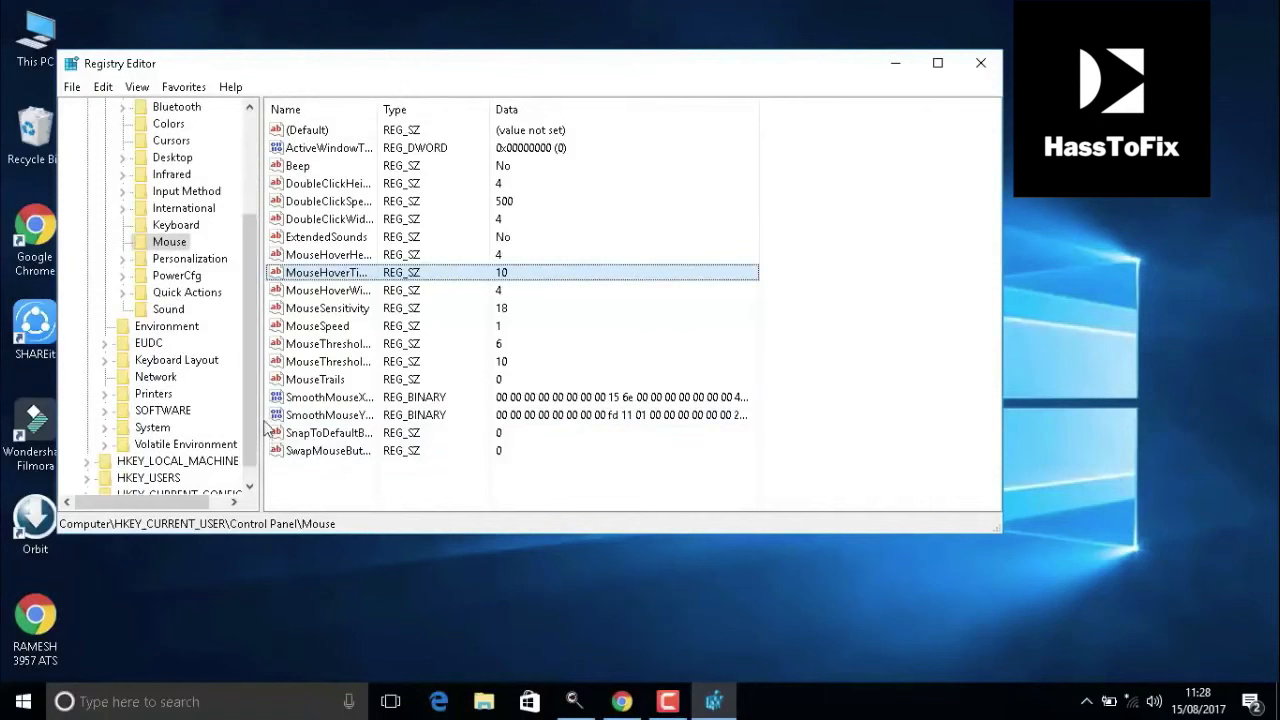
left_click(170, 159)
double_click(166, 160)
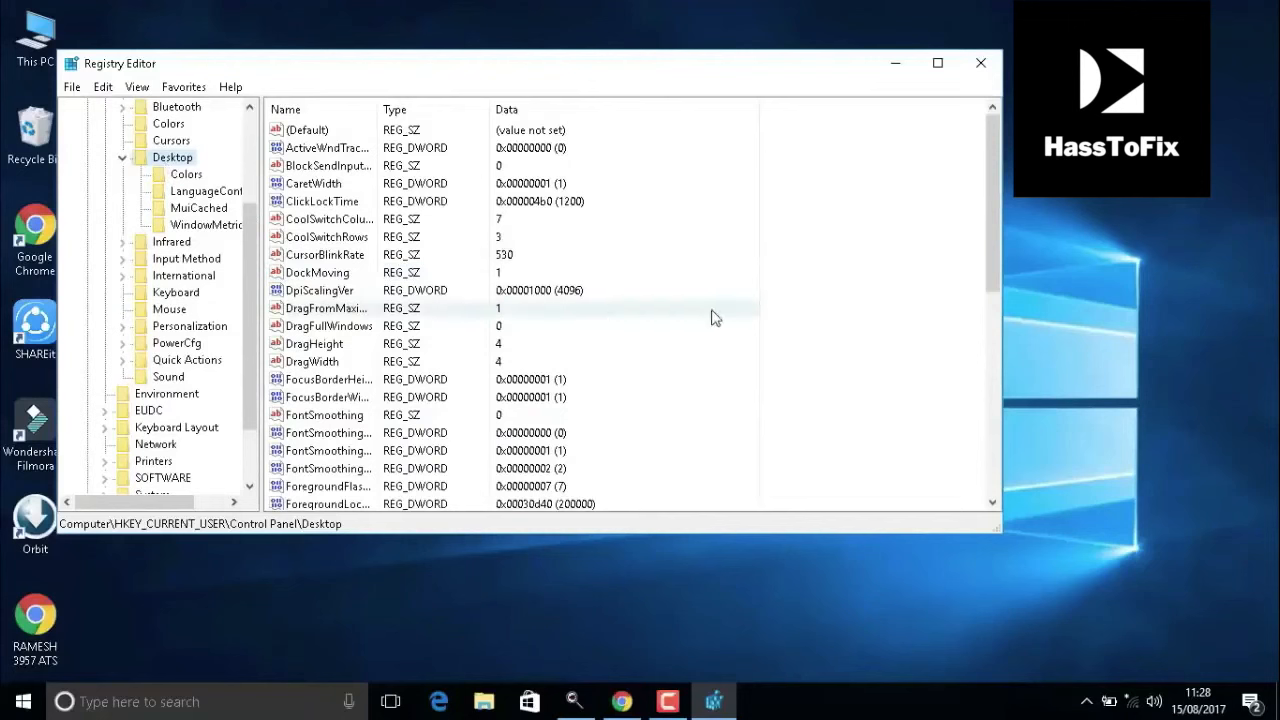
scroll(706, 335, "down", 4)
scroll(706, 346, "down", 2)
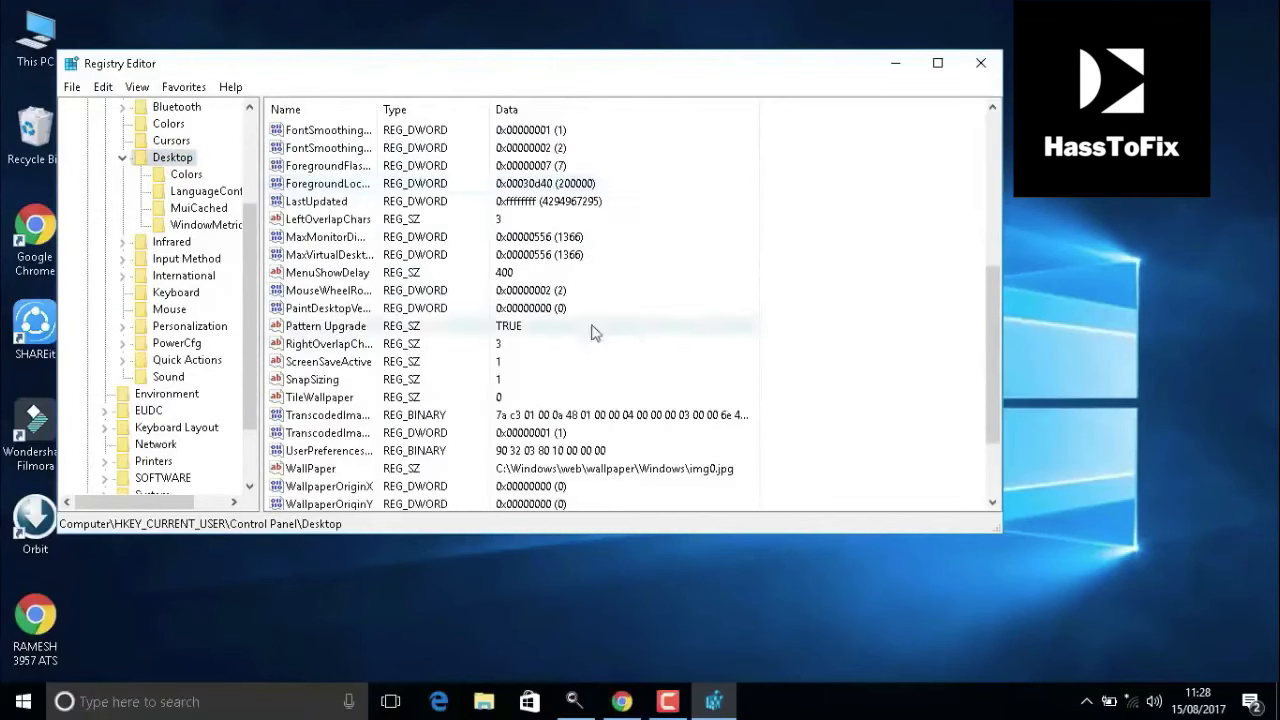
double_click(336, 278)
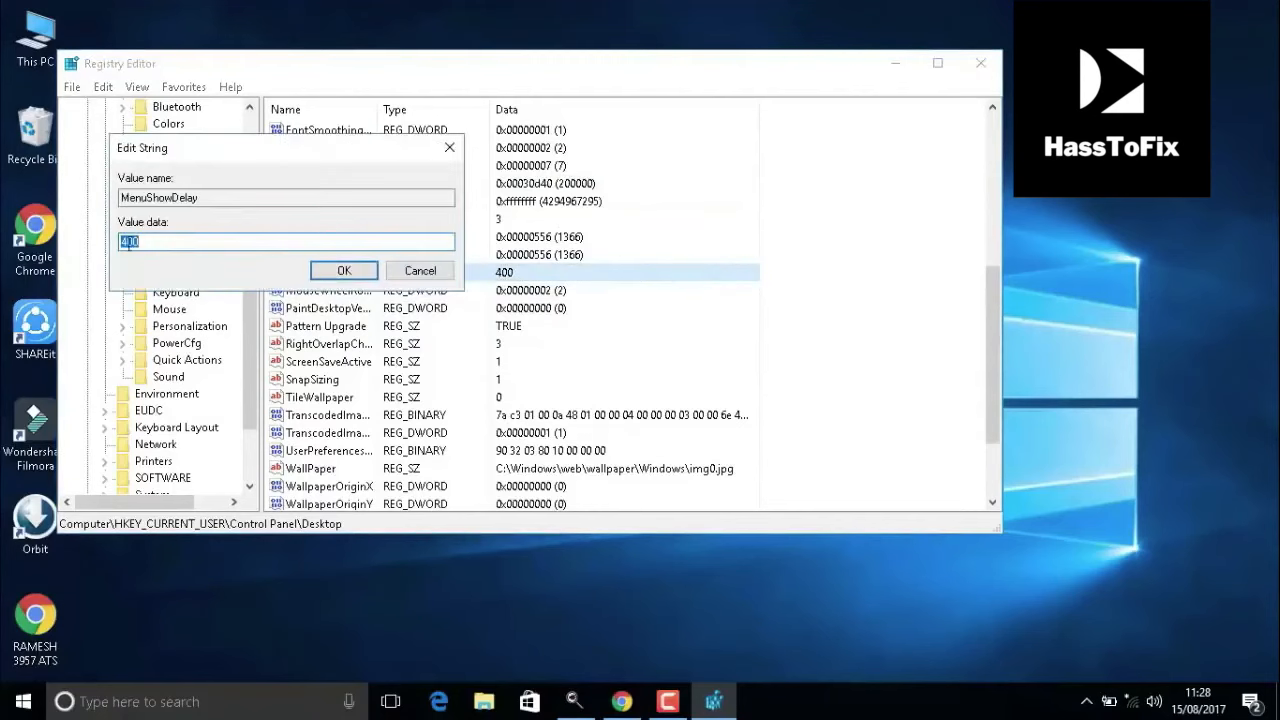
type("10")
left_click(337, 277)
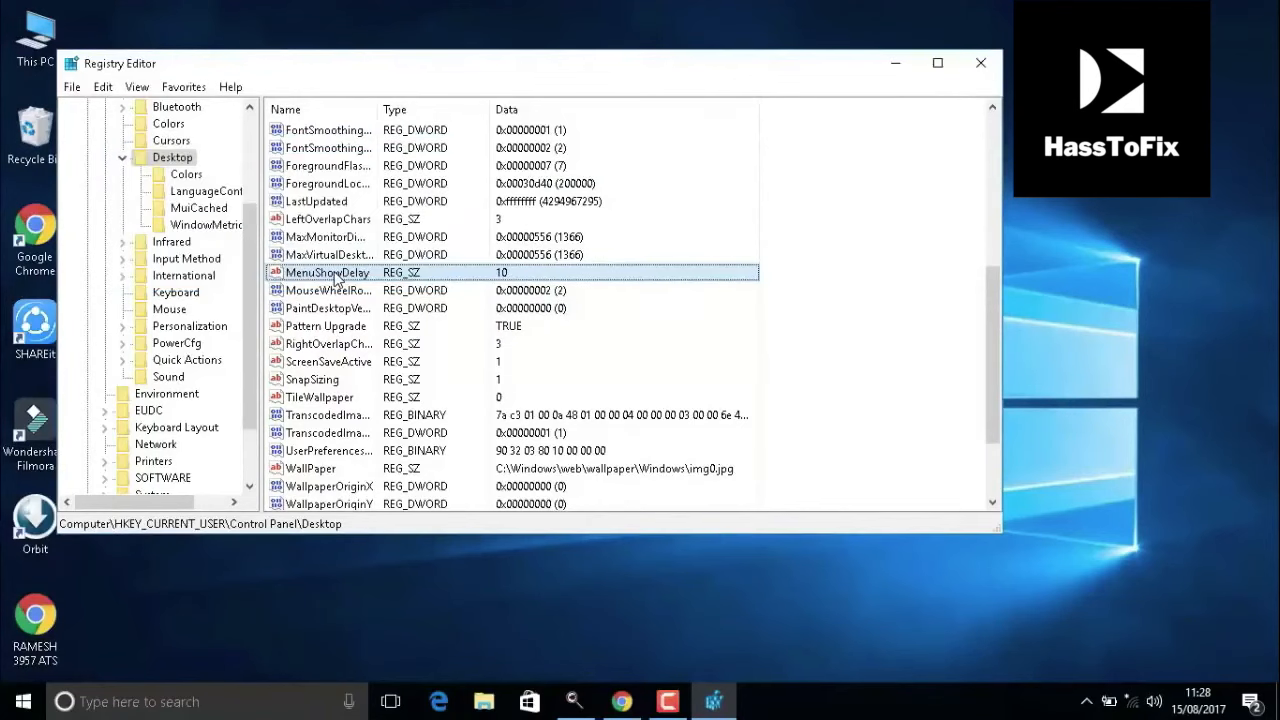
key("alt+F4")
- Refresh the Windows desktop twice
right_click(307, 187)
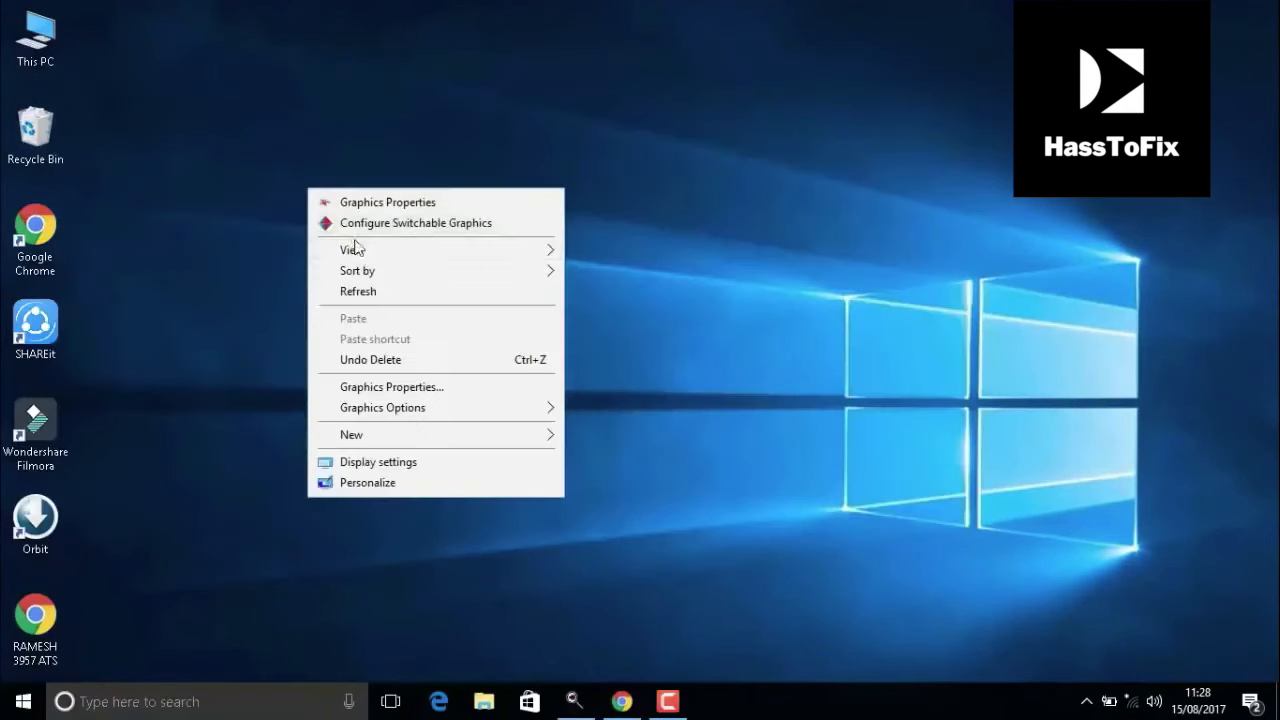
left_click(373, 291)
right_click(369, 262)
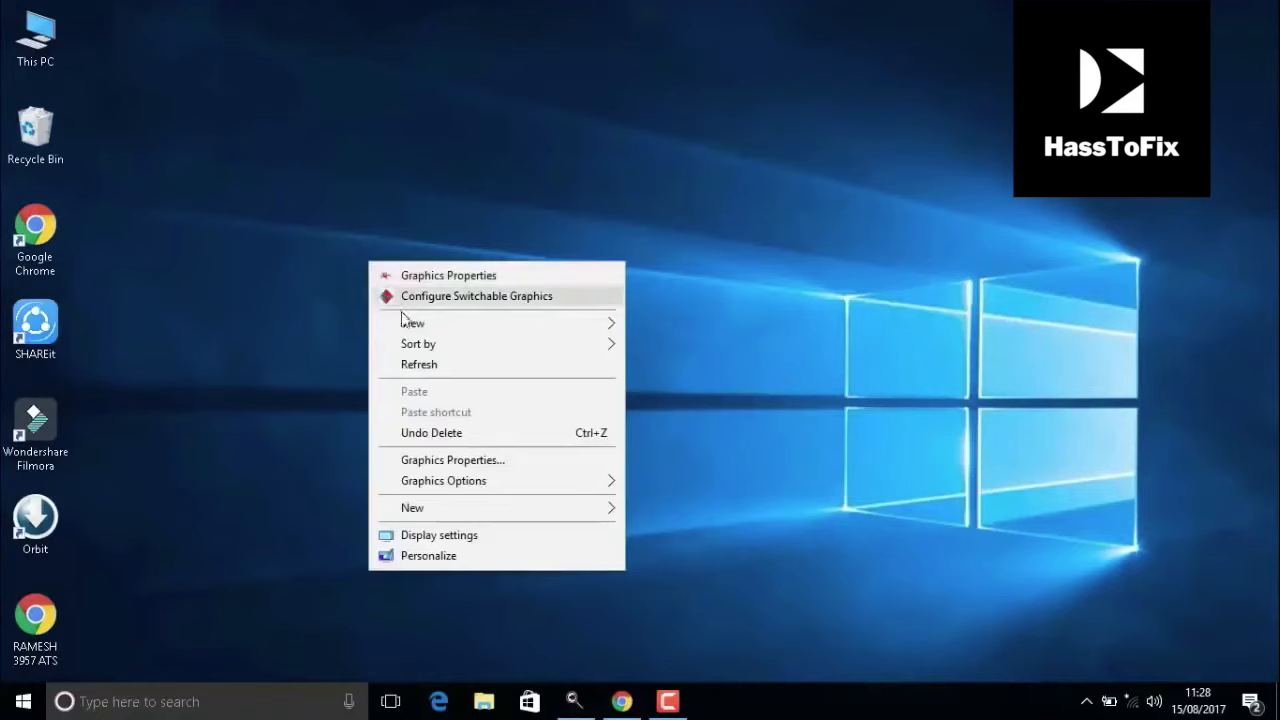
left_click(433, 371)
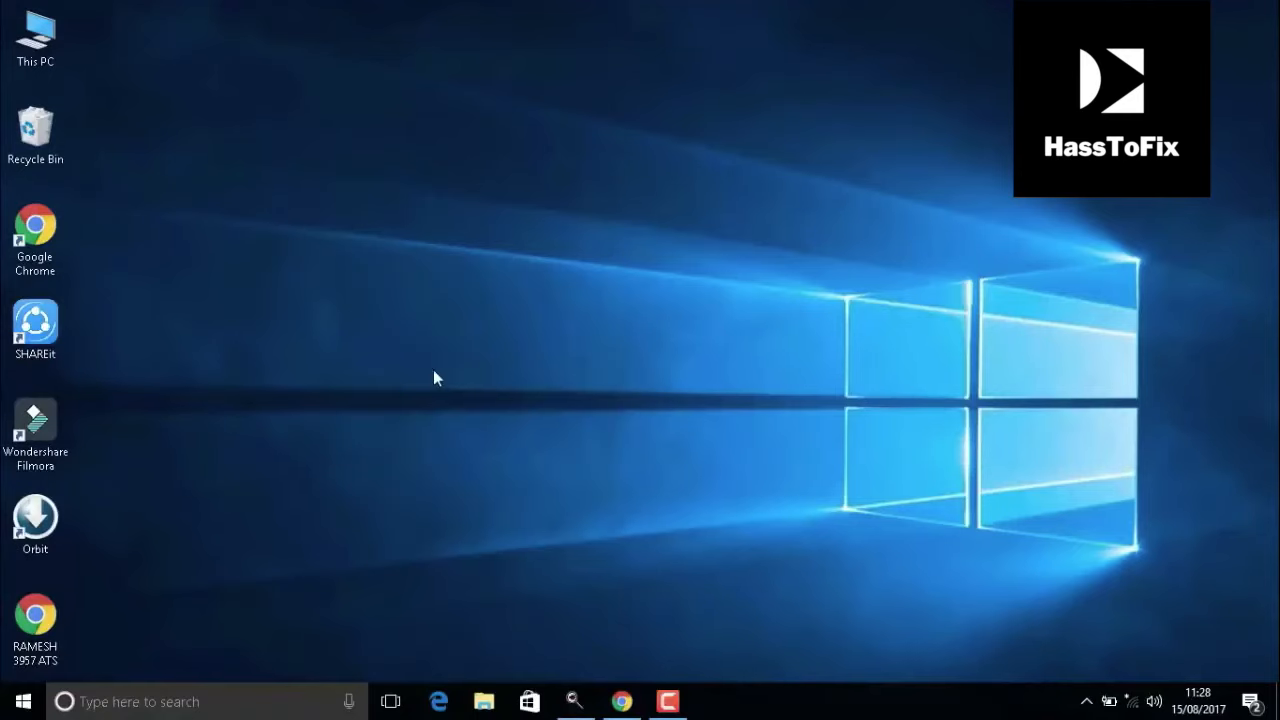